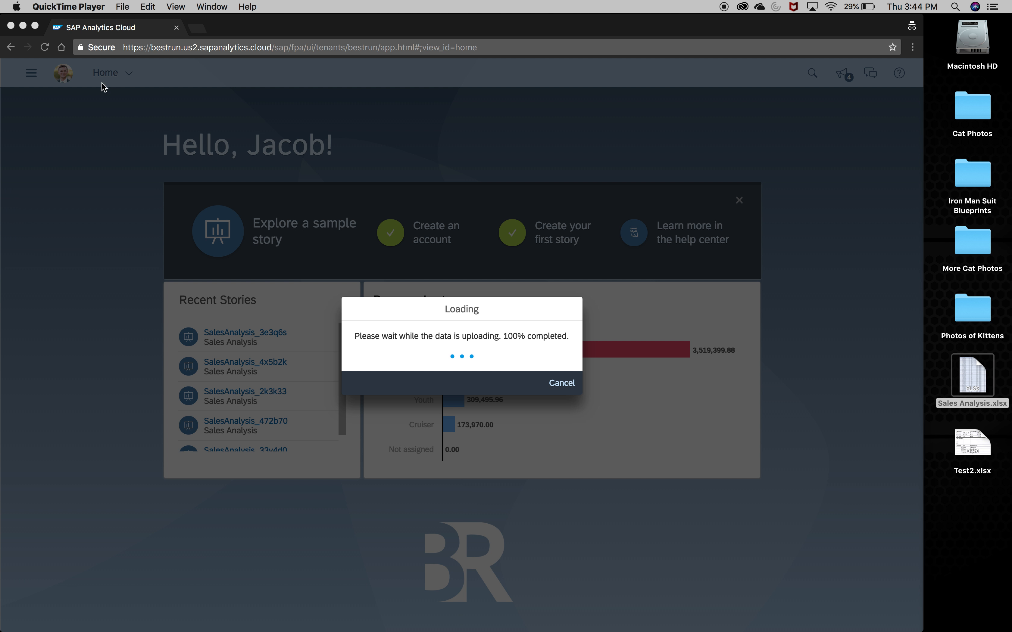
# - Show all dimensions of the Sales Analysis data alongside the measures
pyautogui.click(35, 28)
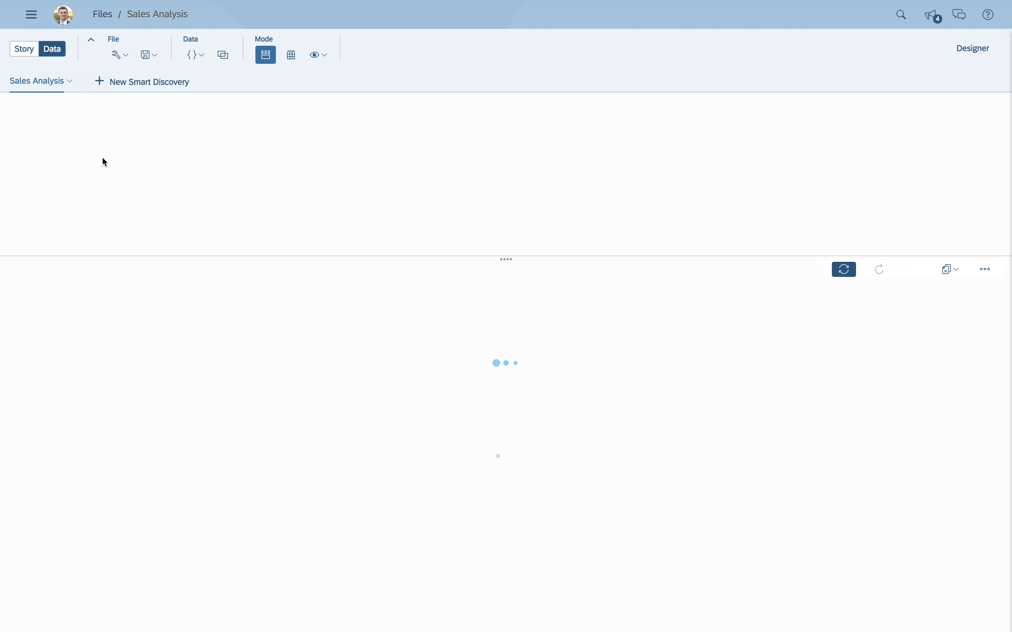
pyautogui.click(97, 164)
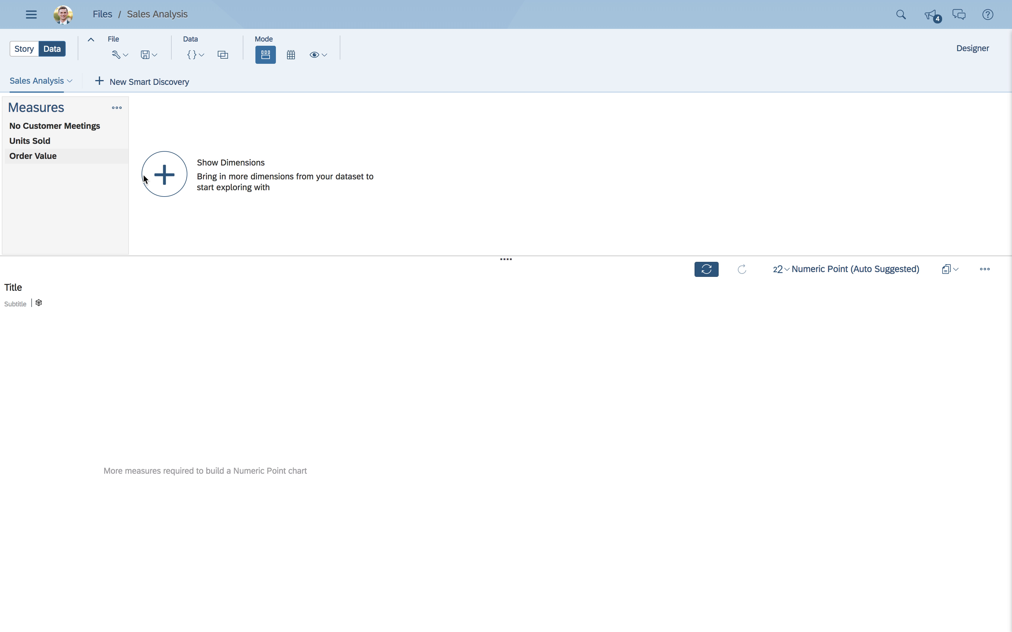
pyautogui.click(162, 183)
pyautogui.click(165, 229)
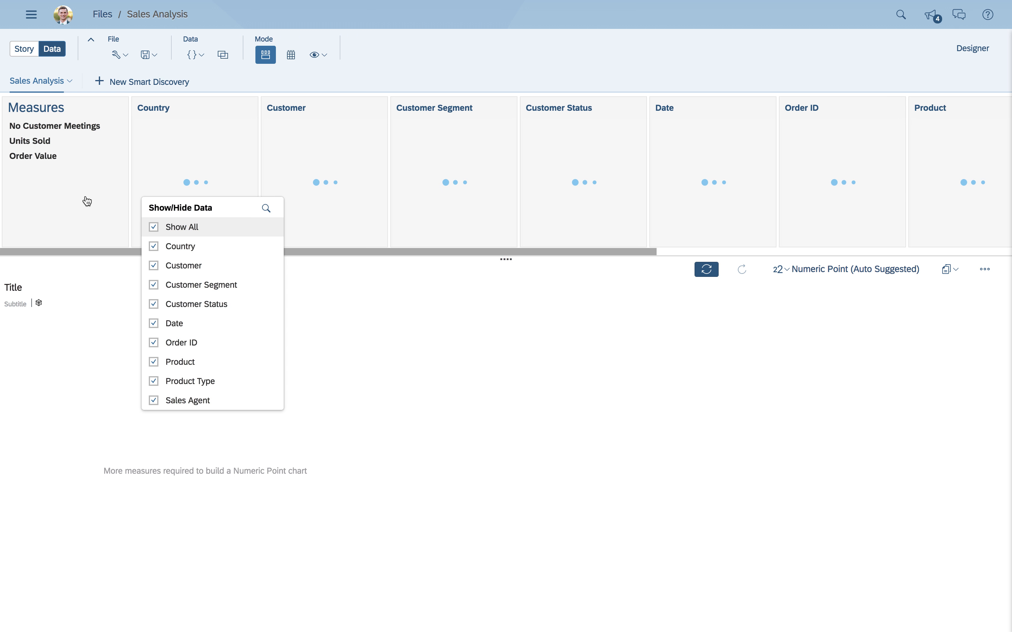
pyautogui.click(47, 194)
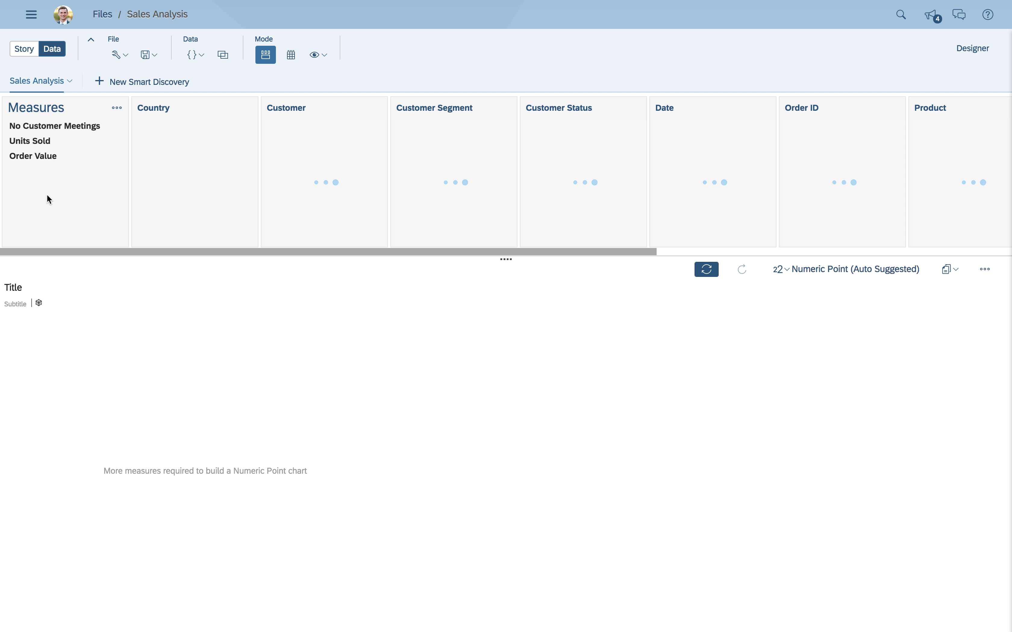
# - Chart the Order Value measure by Customer Status and by Date in turn, clearing each dimension after viewing it
pyautogui.click(23, 163)
pyautogui.click(566, 110)
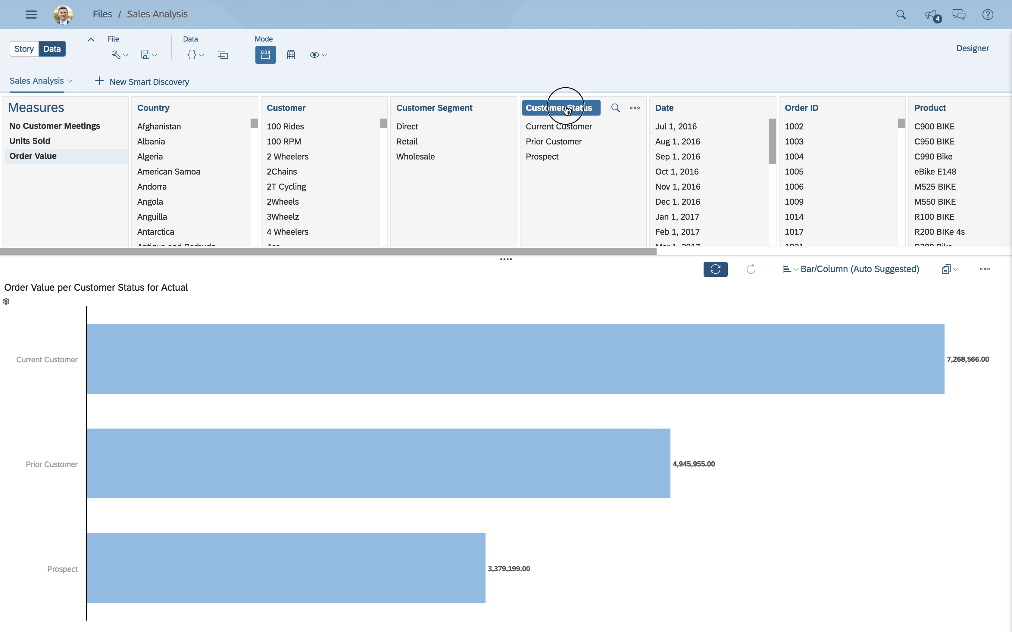
pyautogui.click(566, 110)
pyautogui.click(663, 110)
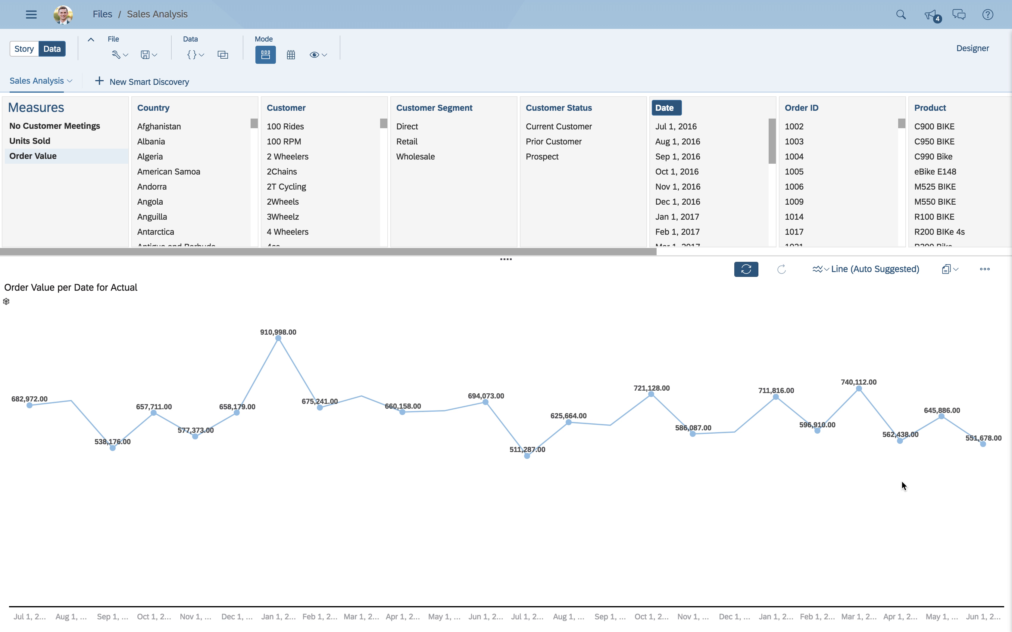
pyautogui.click(668, 111)
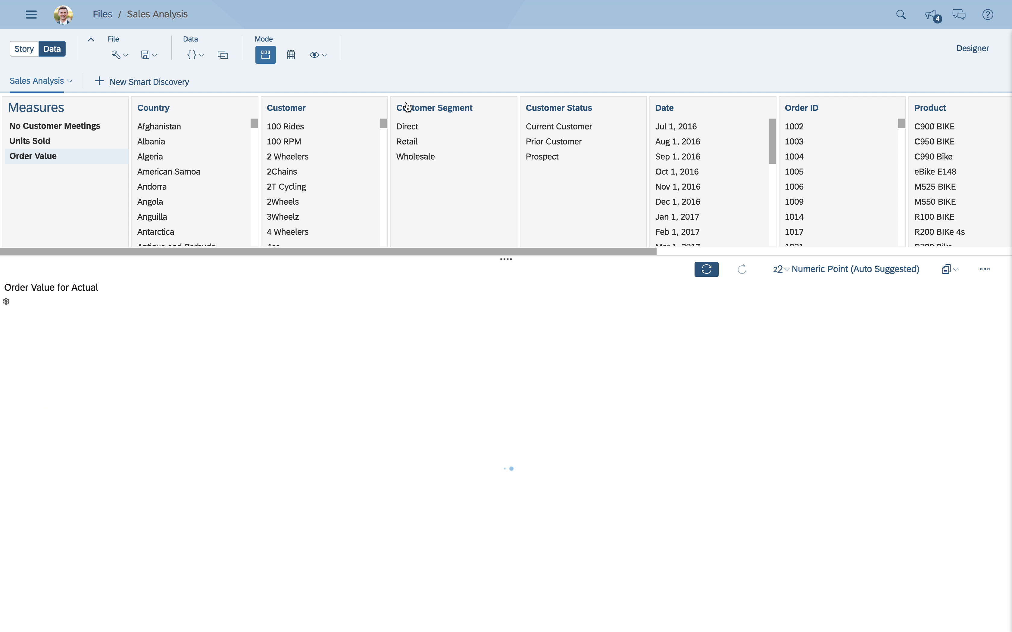
# - Break Order Value down by Customer Segment and copy the chart to a new responsive page
pyautogui.click(408, 107)
pyautogui.click(954, 276)
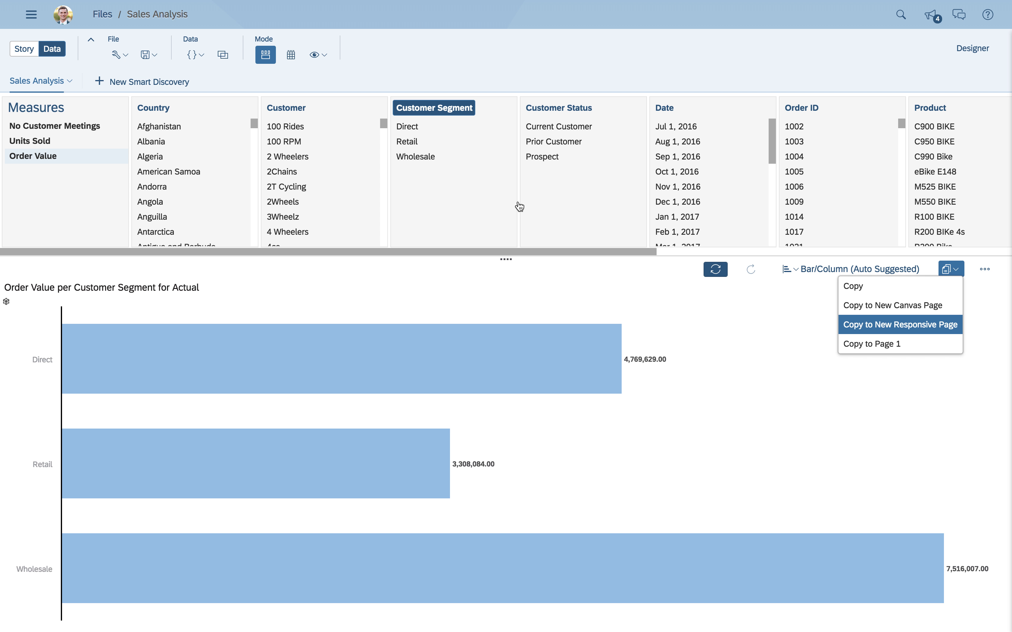
pyautogui.press('Return')
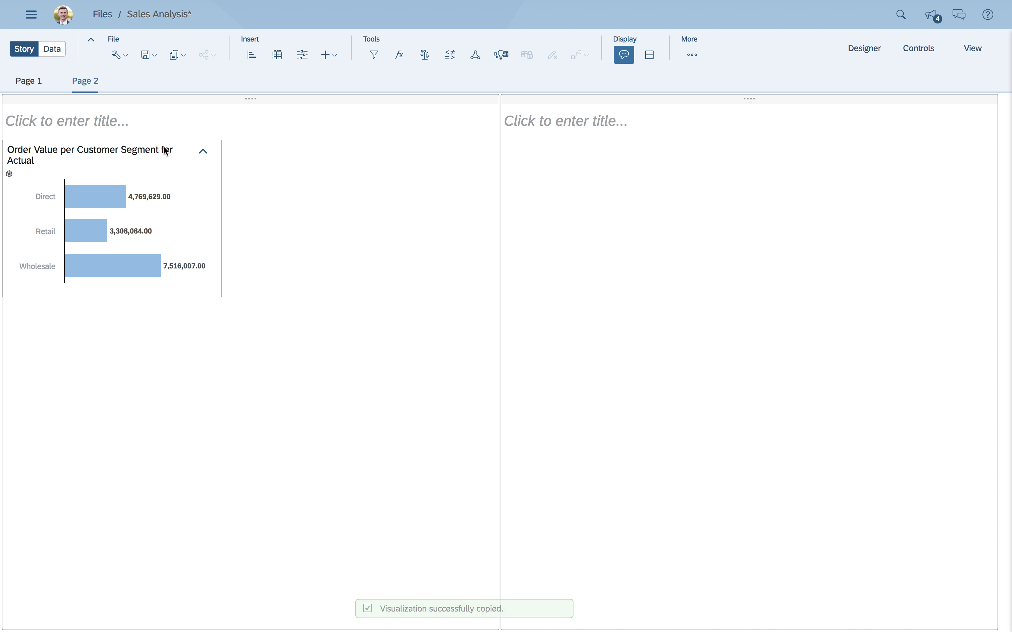
# - Enlarge the Customer Segment chart to fill the width of its lane and sort it by order value from highest to lowest
pyautogui.moveTo(164, 140); pyautogui.dragTo(192, 143)
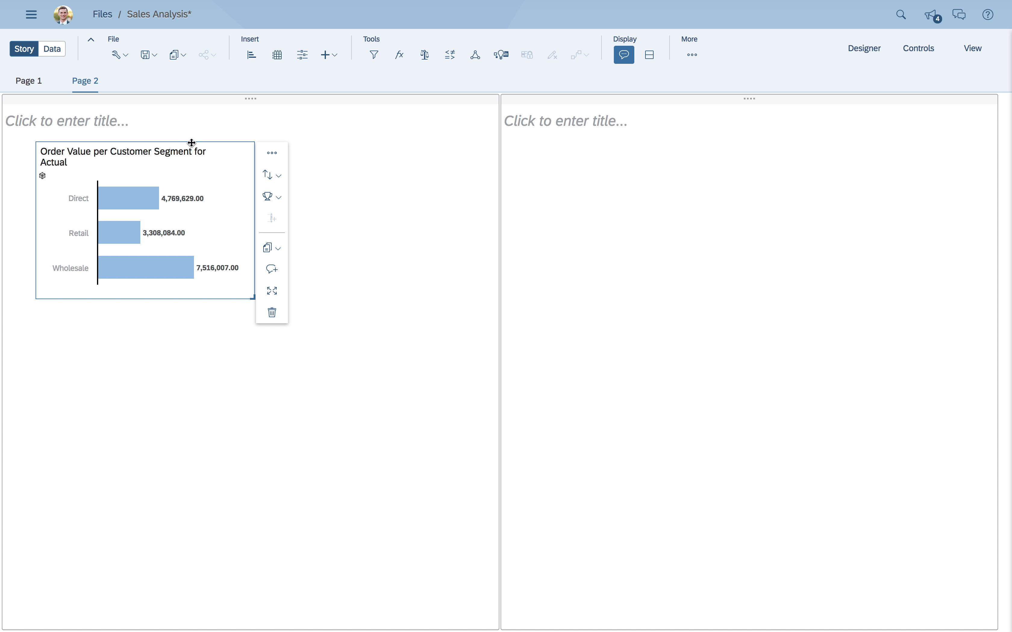
pyautogui.moveTo(259, 296); pyautogui.dragTo(499, 429)
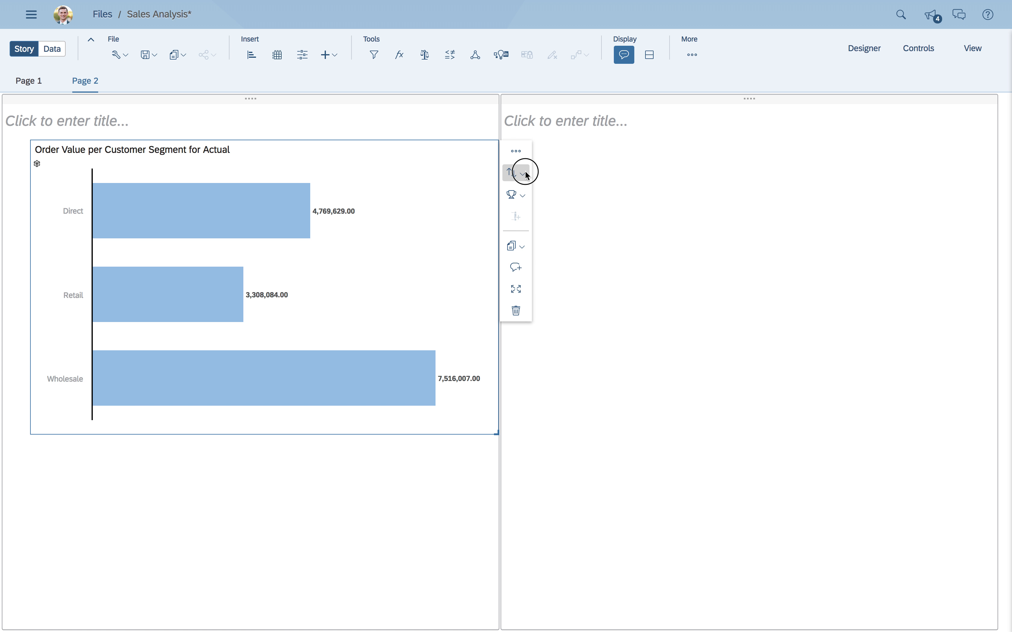
pyautogui.click(526, 173)
pyautogui.click(569, 271)
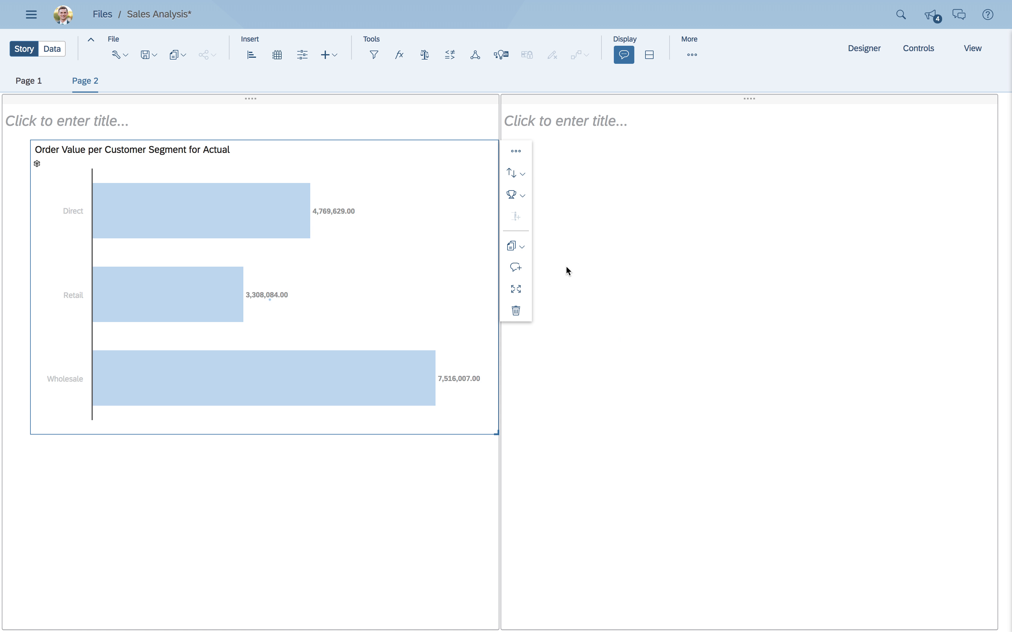
pyautogui.click(265, 487)
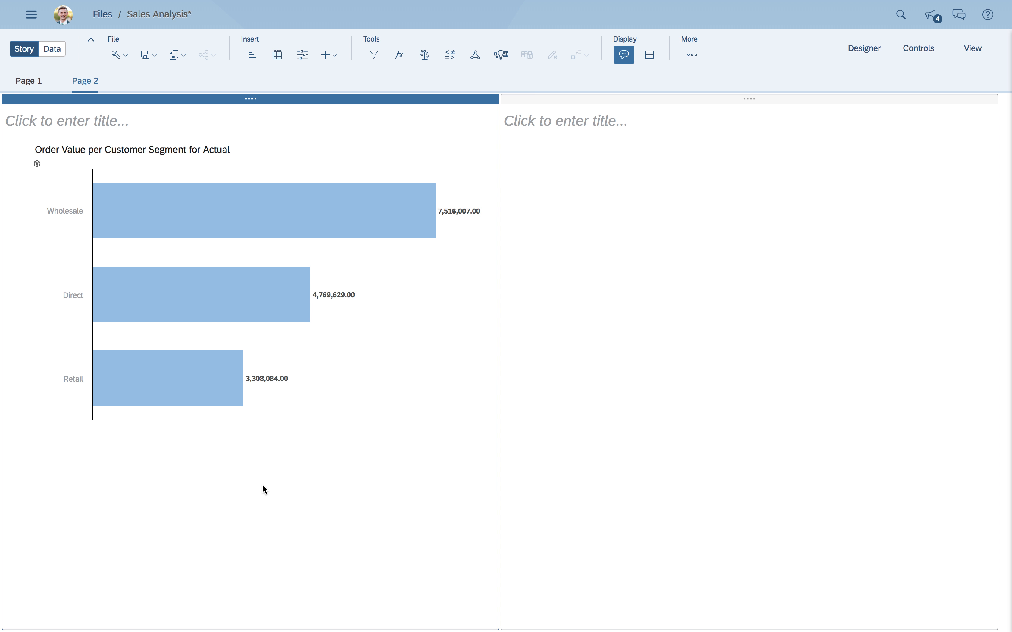
# - Save the Sales Analysis story
pyautogui.click(152, 62)
pyautogui.click(152, 73)
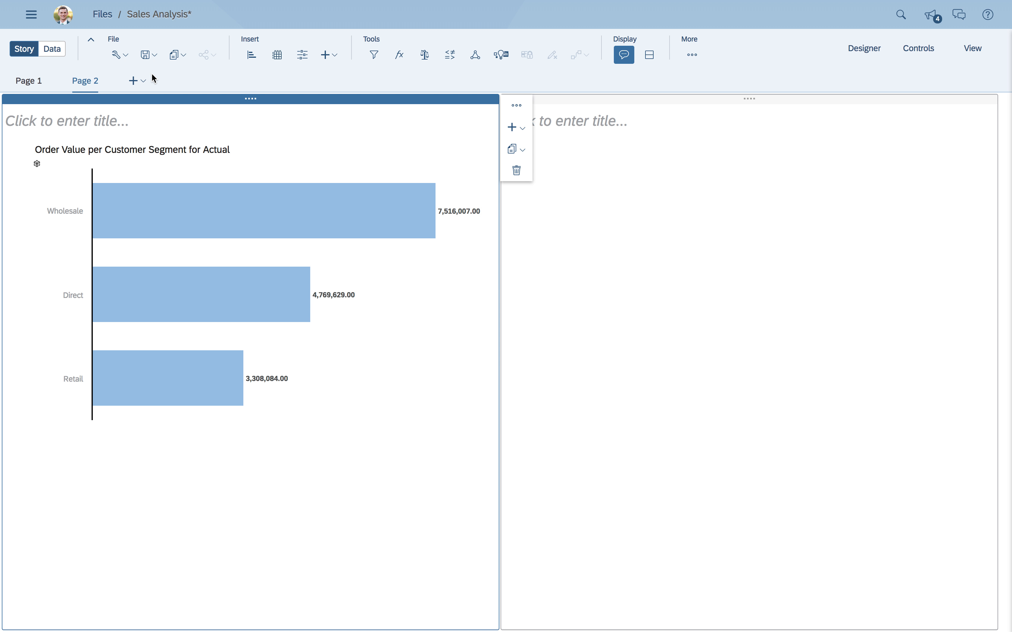
# - Review the story's sharing options and available access levels, and leave without sharing
pyautogui.click(209, 61)
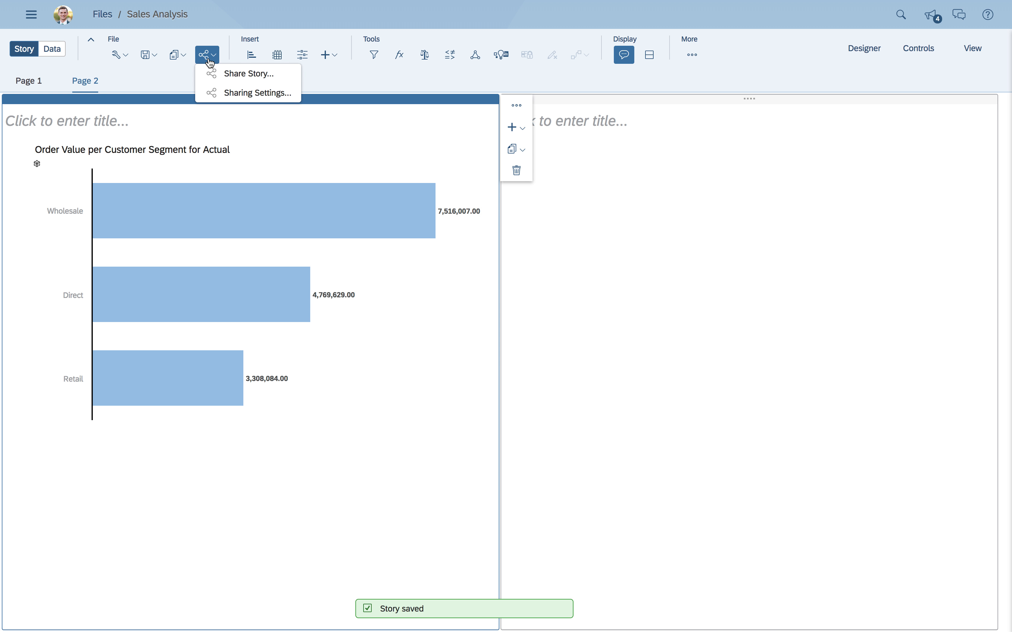
pyautogui.click(222, 75)
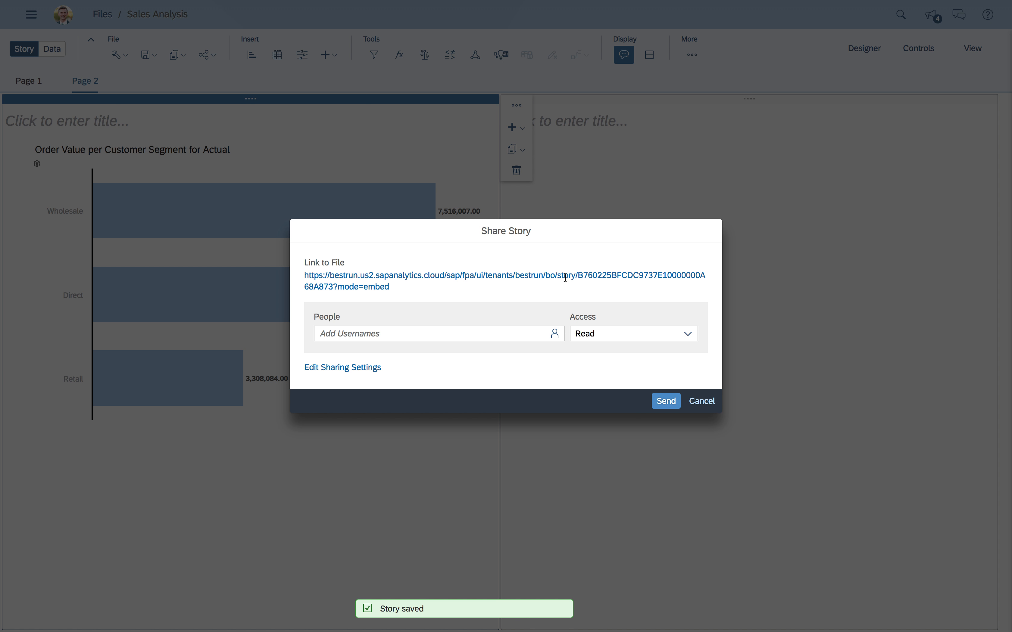
pyautogui.click(689, 340)
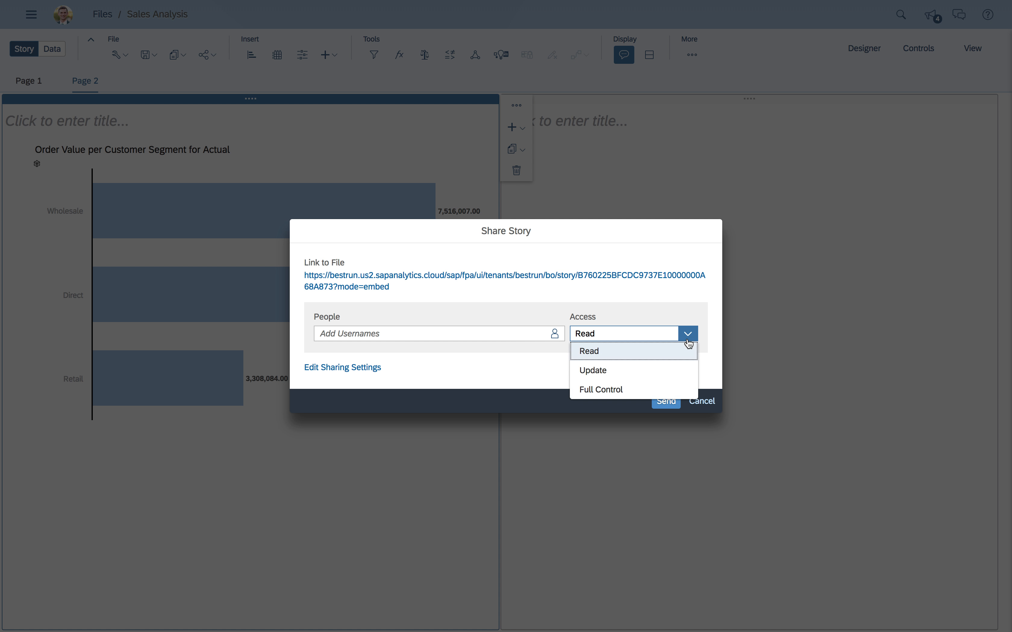
pyautogui.click(703, 402)
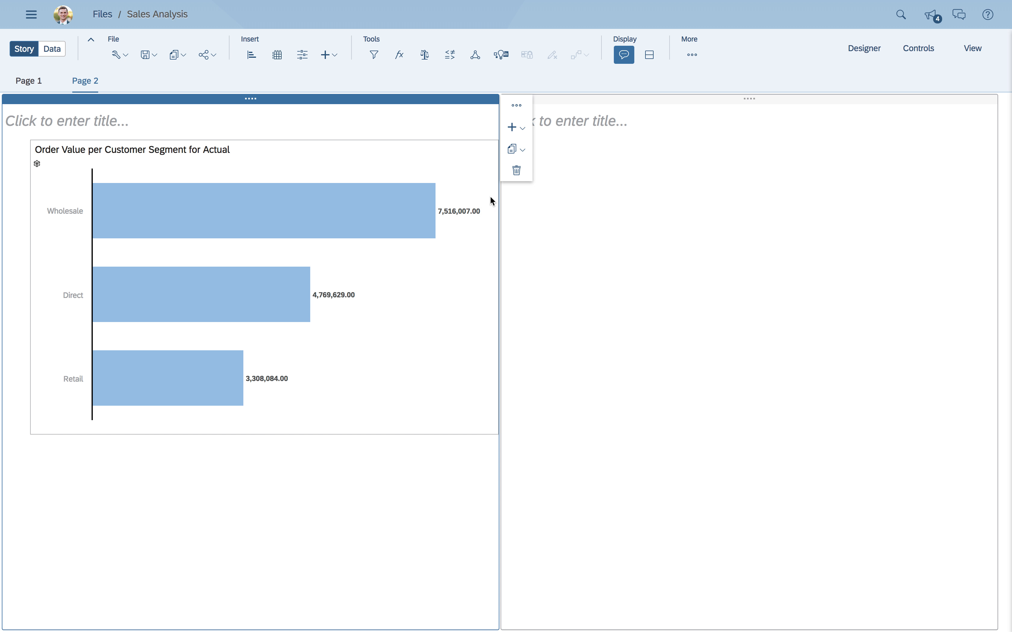
# - Add the comment "What's up with retail" to the Customer Segment chart
pyautogui.click(455, 169)
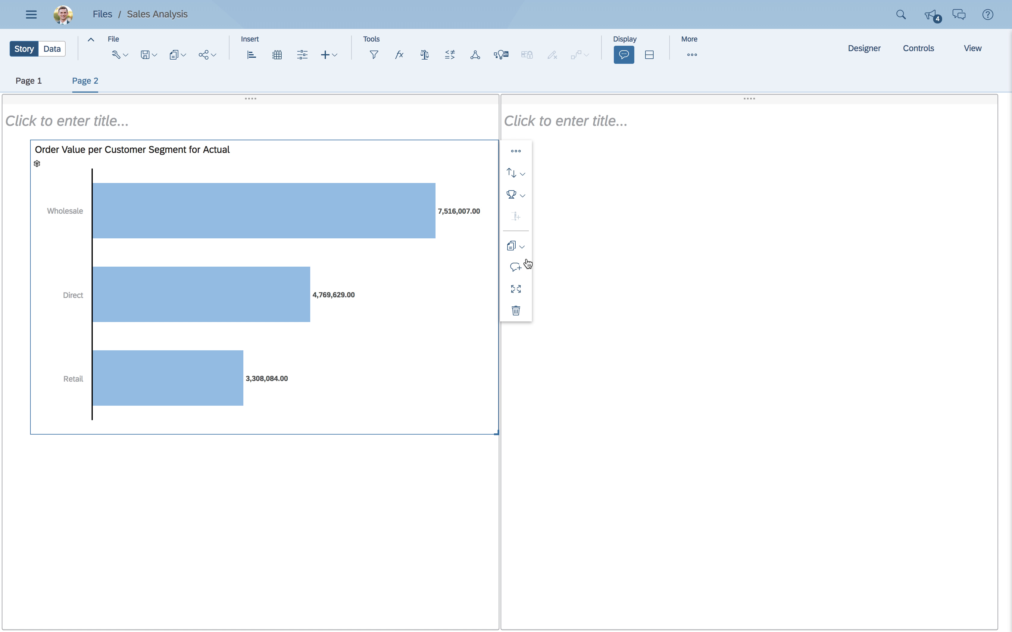
pyautogui.click(516, 267)
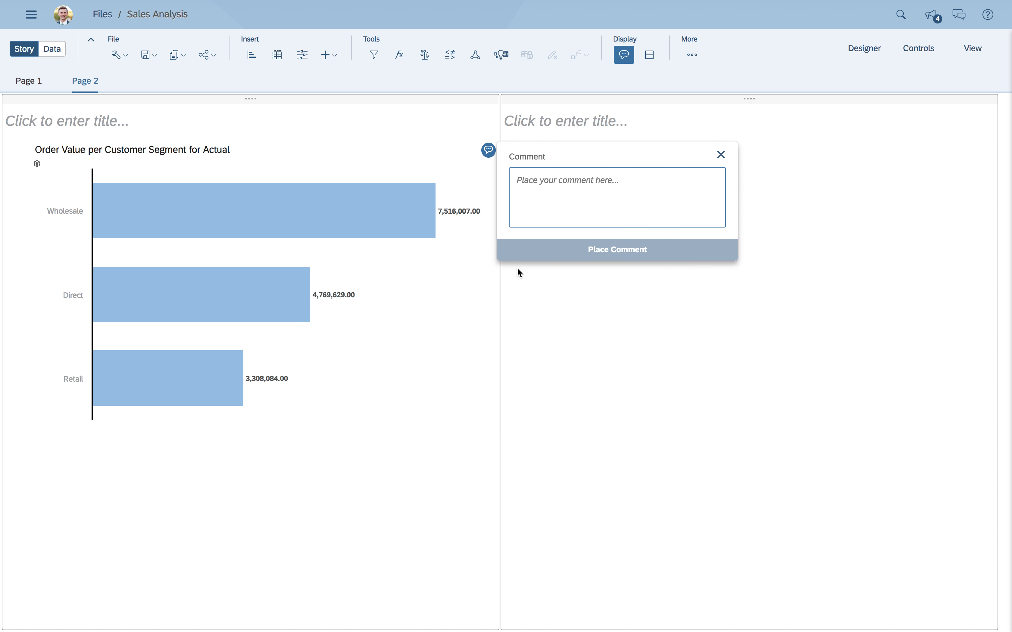
pyautogui.click(561, 195)
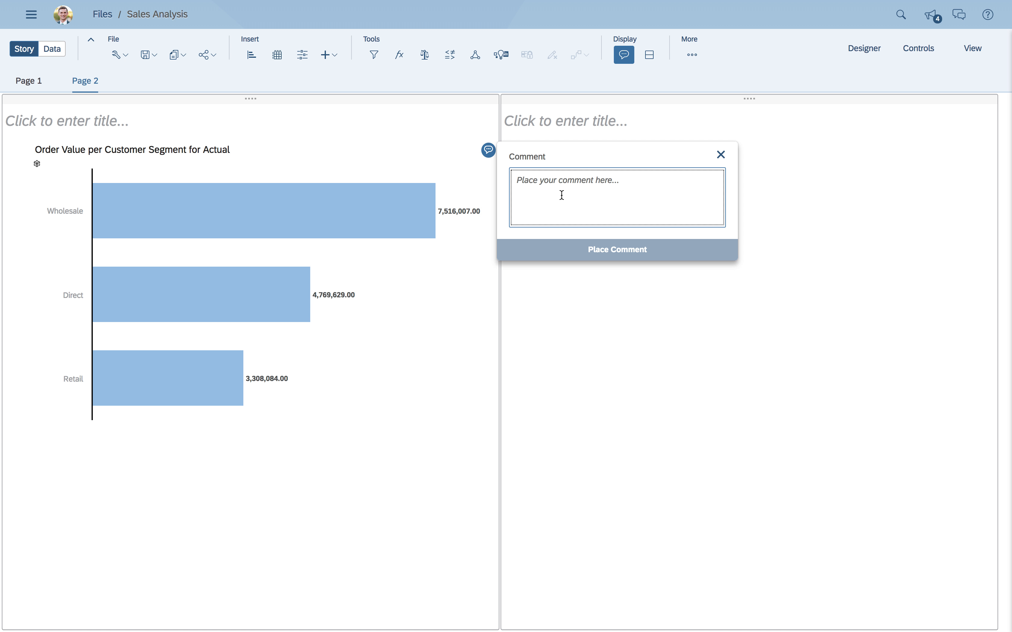
pyautogui.write("What's up with retail")
pyautogui.click(594, 251)
pyautogui.click(613, 175)
pyautogui.click(375, 491)
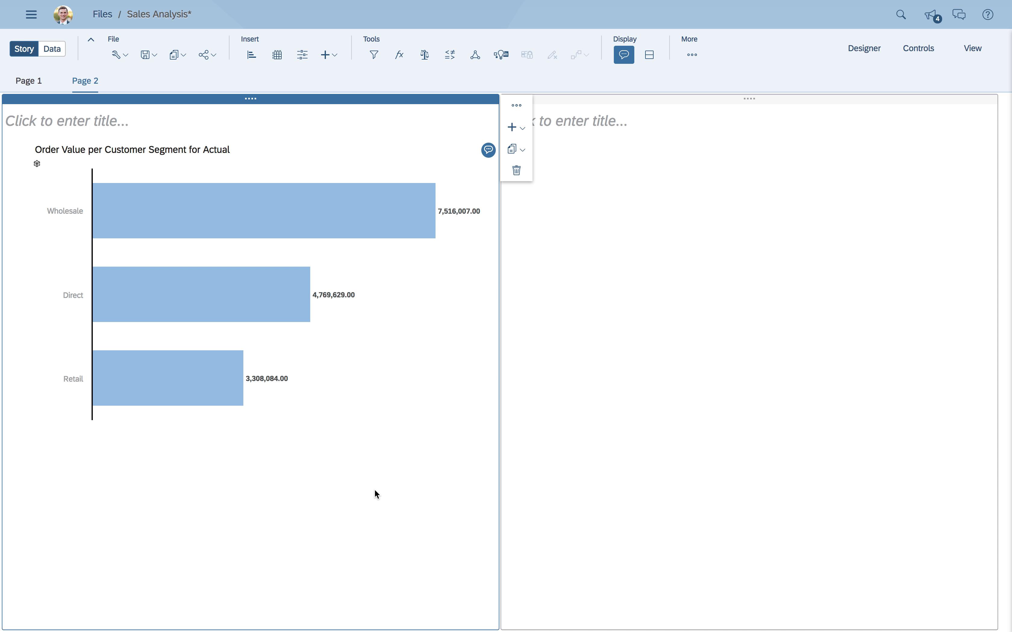
# - Select the empty second lane and run a Search to Insight query for "show order value by product"
pyautogui.click(670, 391)
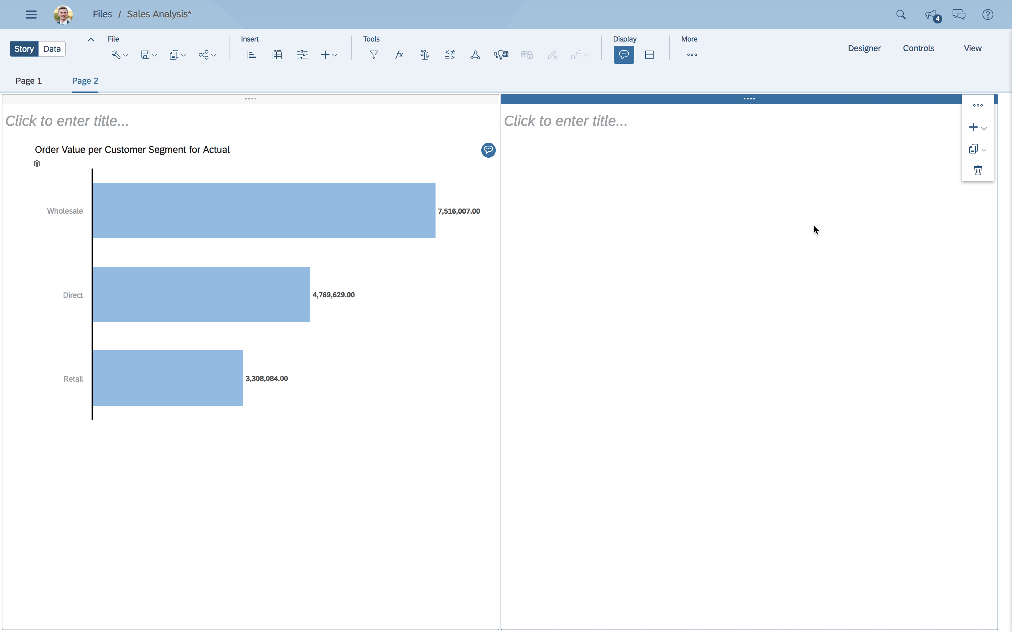
pyautogui.click(901, 21)
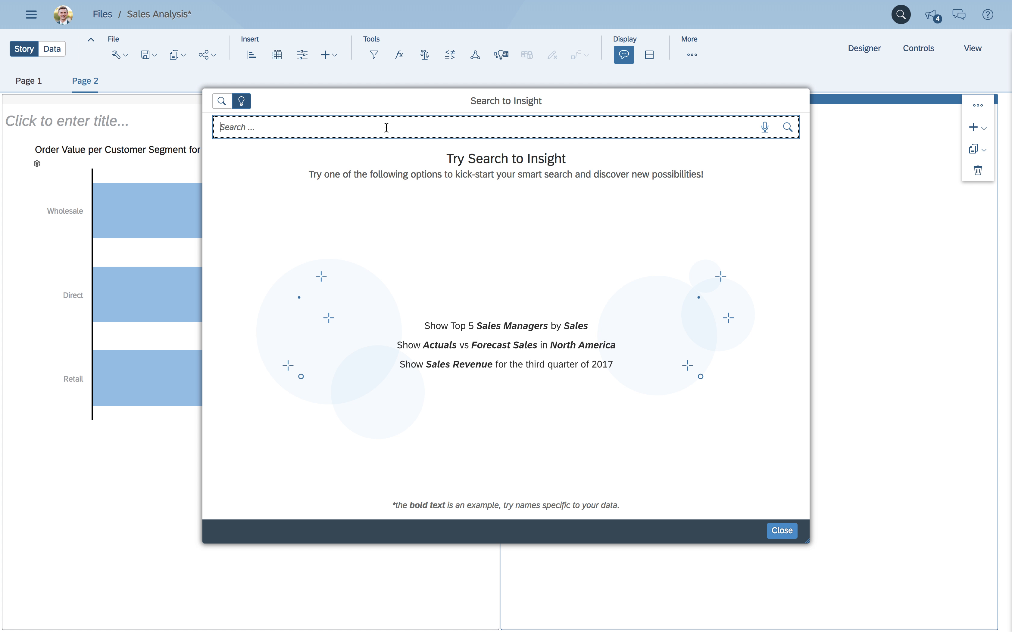
pyautogui.write('show order value by product')
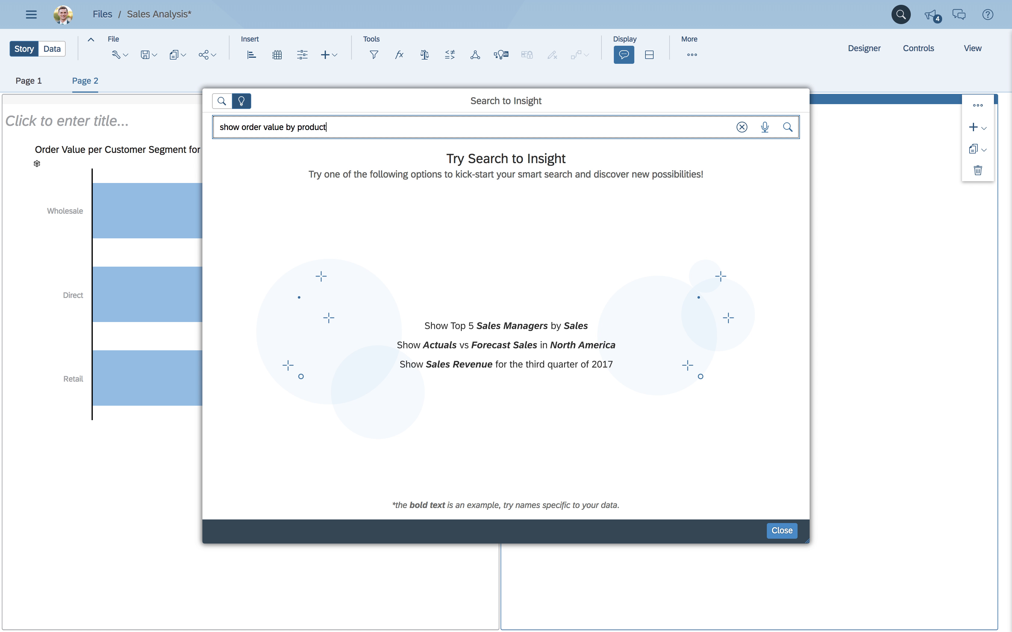
pyautogui.press('Return')
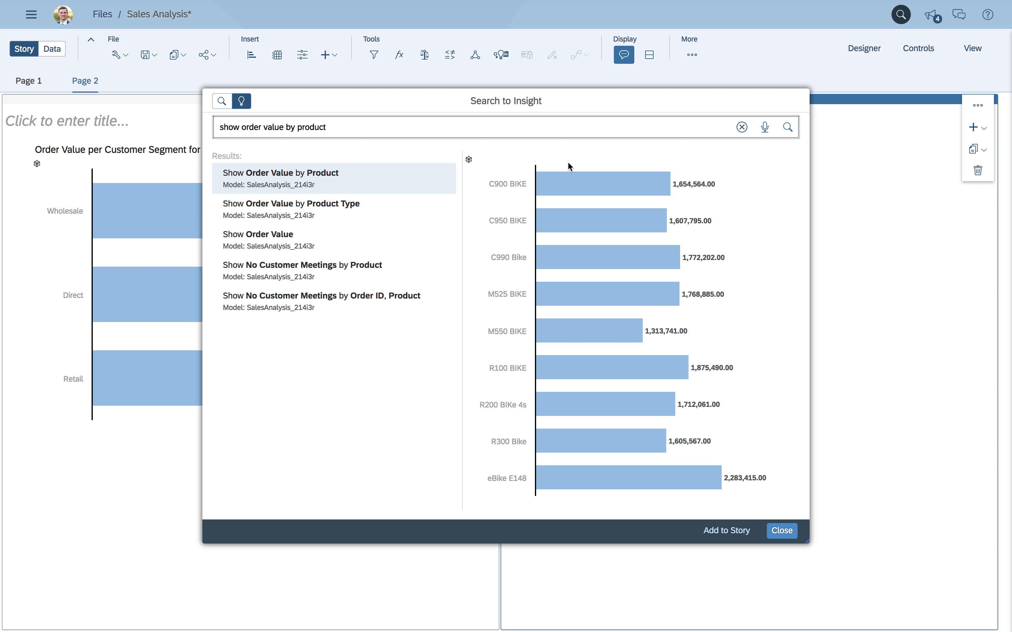
# - Try narrowing the query with "for c900 bike for last year" and restore it to "show order value by product"
pyautogui.write('b')
pyautogui.press('BackSpace')
pyautogui.write('for c900 bik')
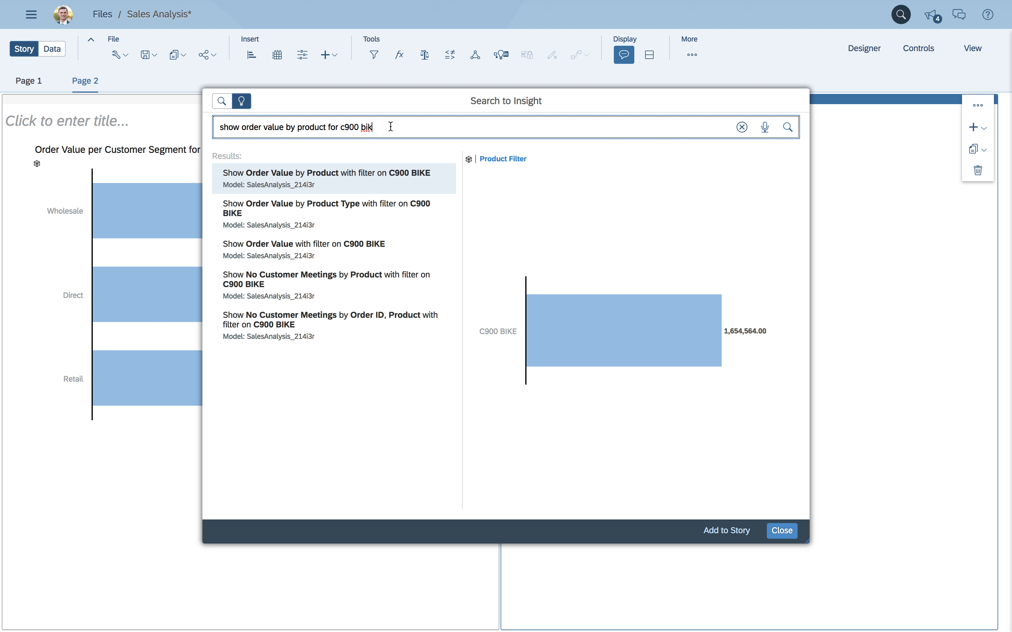
pyautogui.write('e for last year')
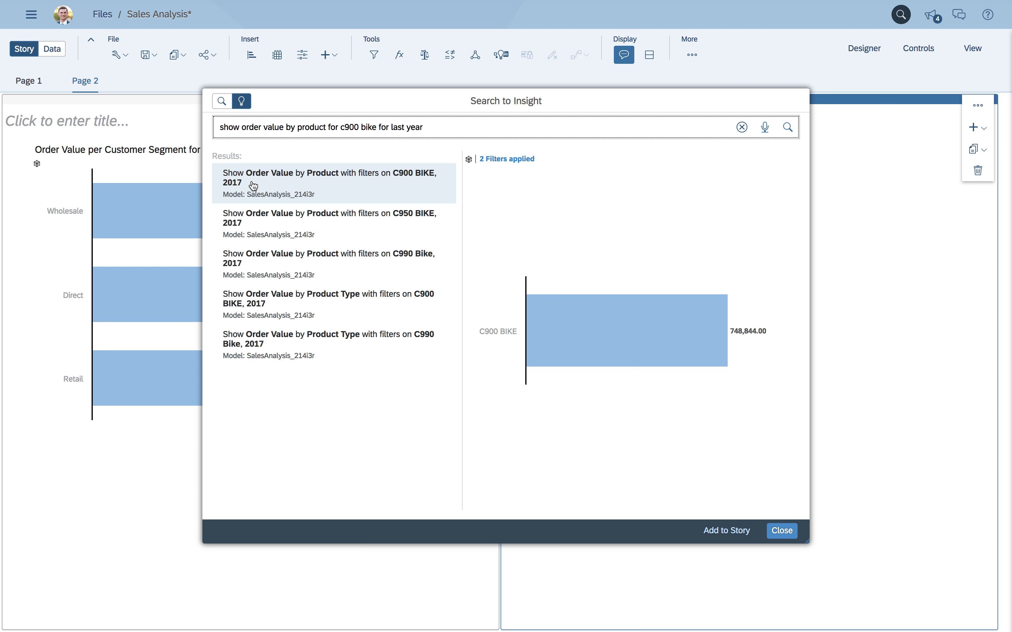
pyautogui.moveTo(327, 127); pyautogui.dragTo(469, 136)
pyautogui.press('BackSpace')
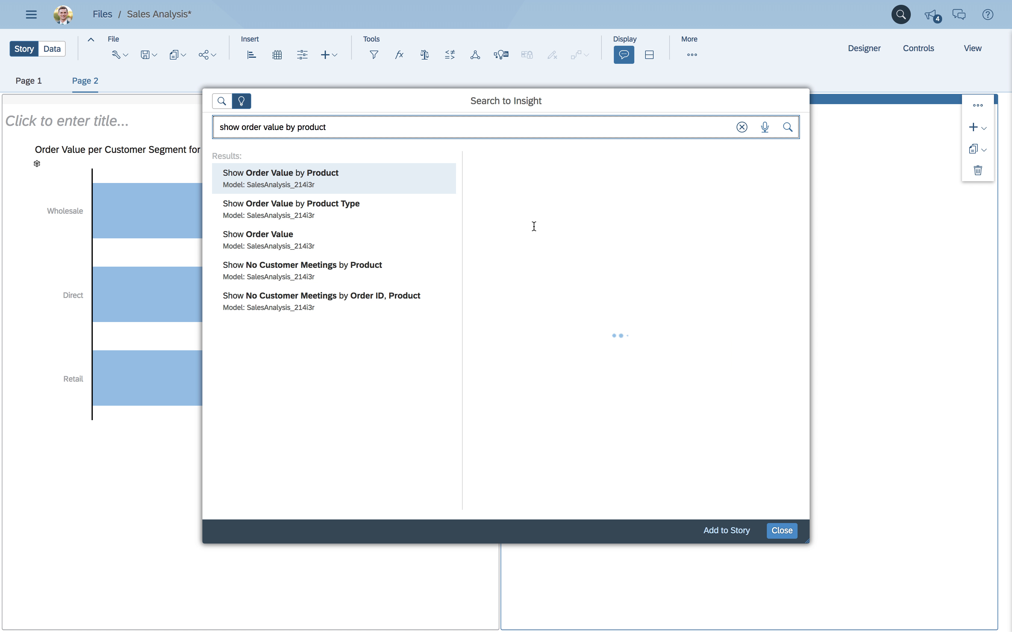
# - Add the Order Value by Product result to the story and enlarge the chart to nearly fill its lane's width
pyautogui.click(728, 532)
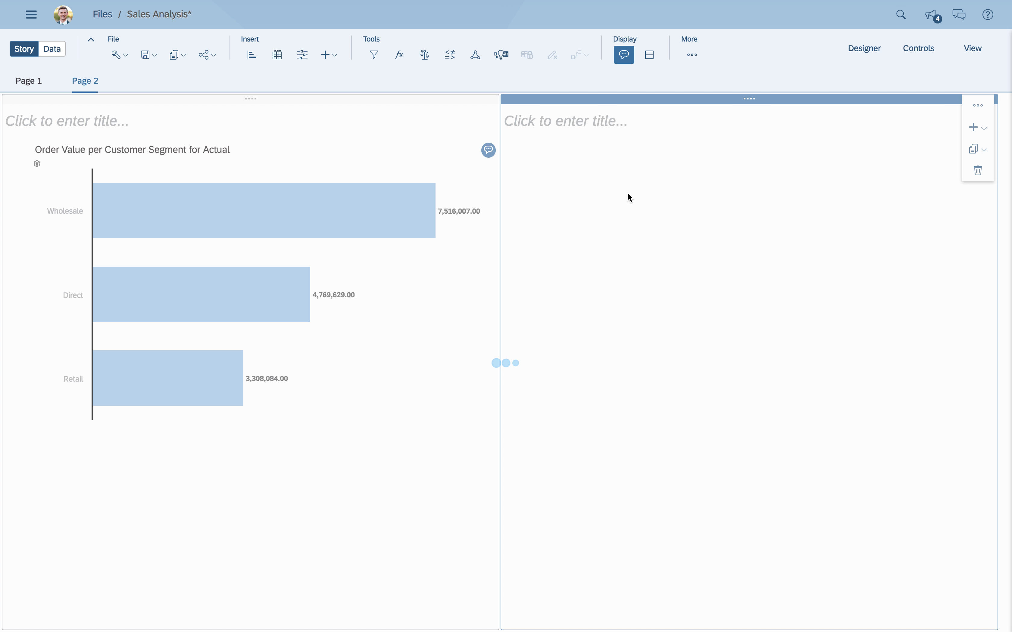
pyautogui.moveTo(592, 142)
pyautogui.mouseDown()
pyautogui.moveTo(635, 144)
pyautogui.moveTo(592, 144)
pyautogui.mouseUp()
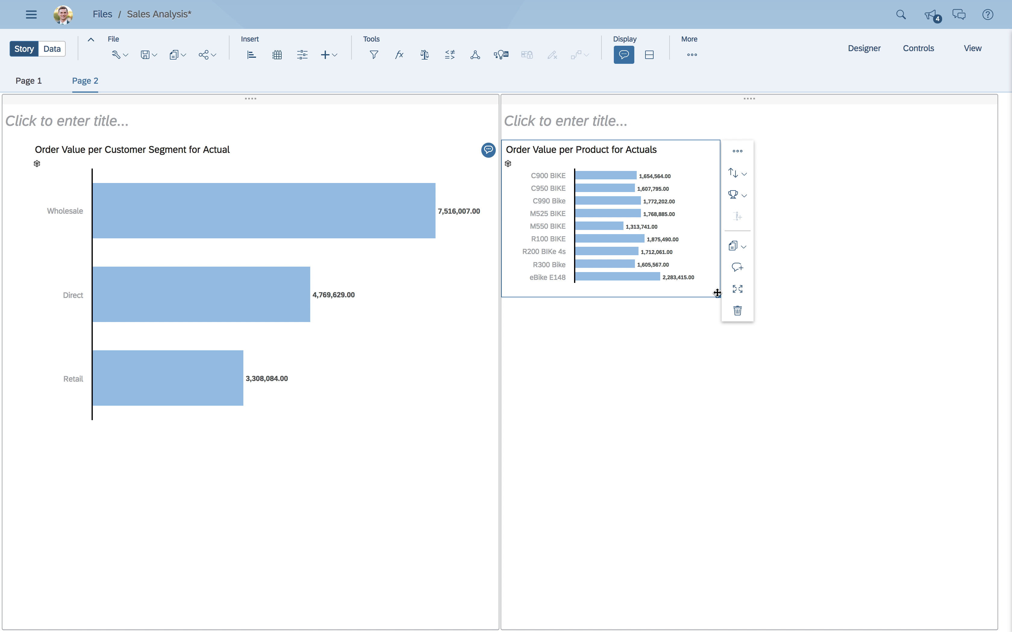
pyautogui.moveTo(718, 296); pyautogui.dragTo(969, 455)
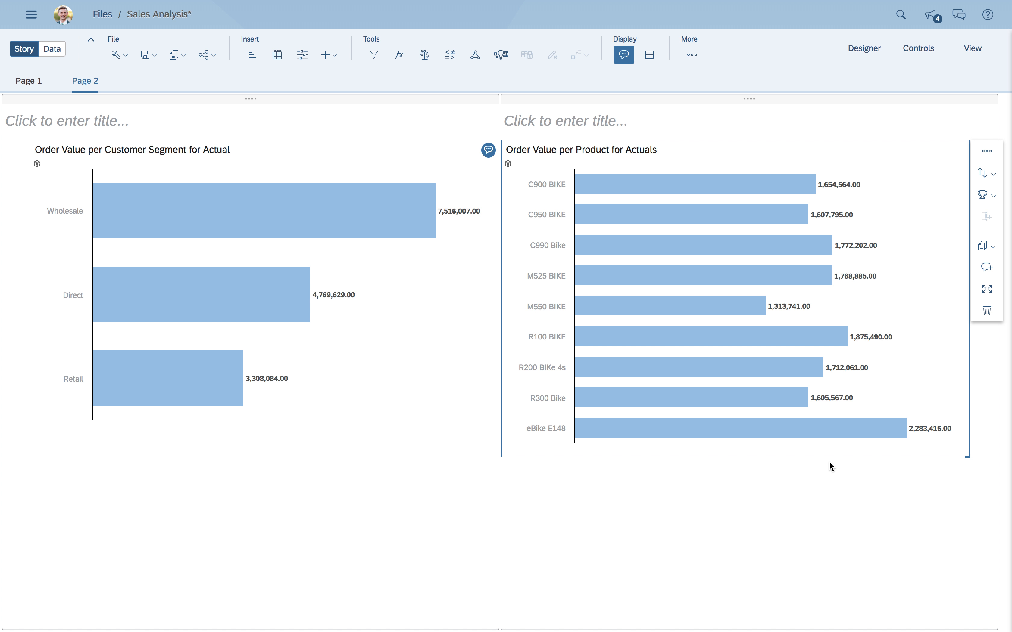
# - Add smart insights to the Order Value per Product chart and open the details of its Customer Status, Prospect insight
pyautogui.moveTo(696, 188)
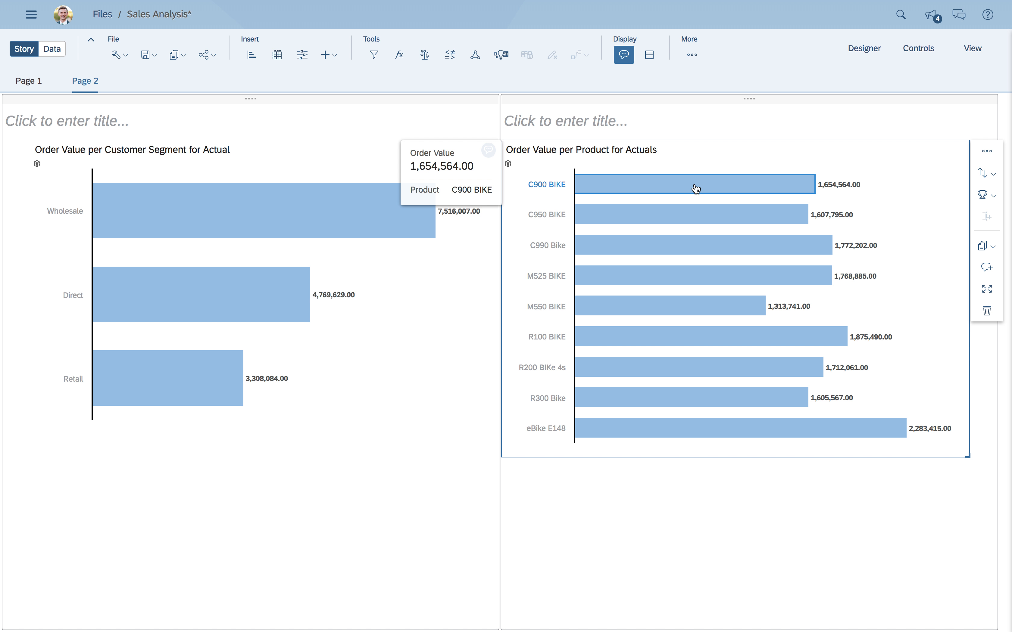
pyautogui.moveTo(660, 311)
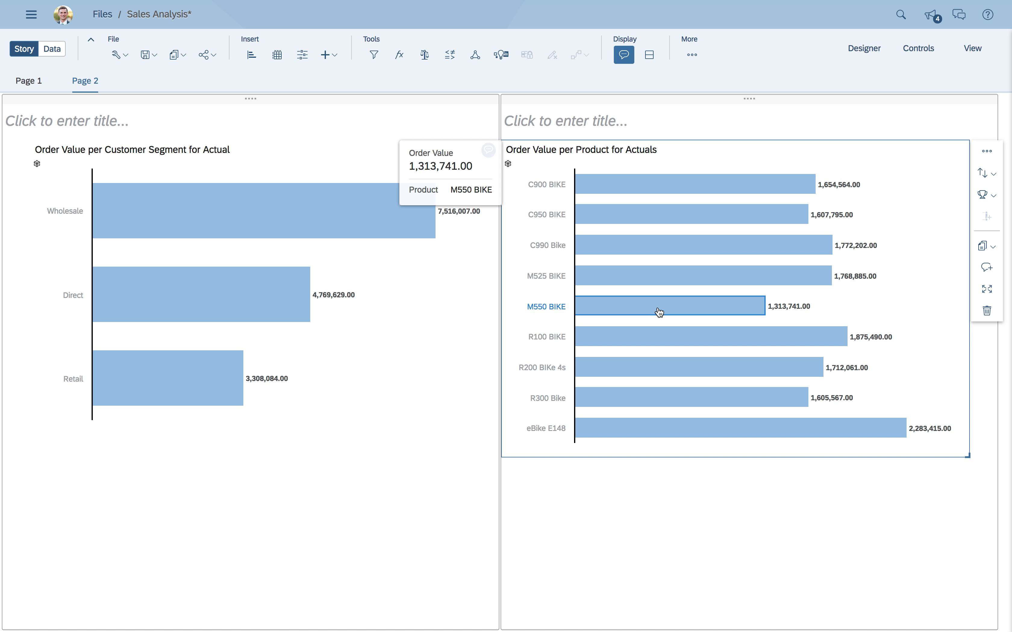
pyautogui.moveTo(630, 438)
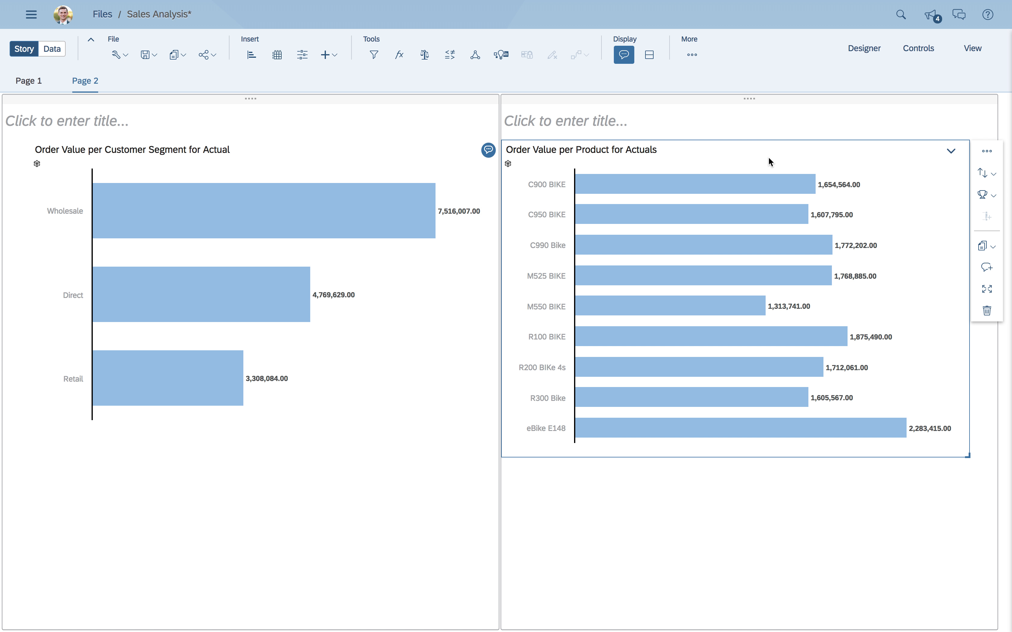
pyautogui.click(987, 151)
pyautogui.click(913, 175)
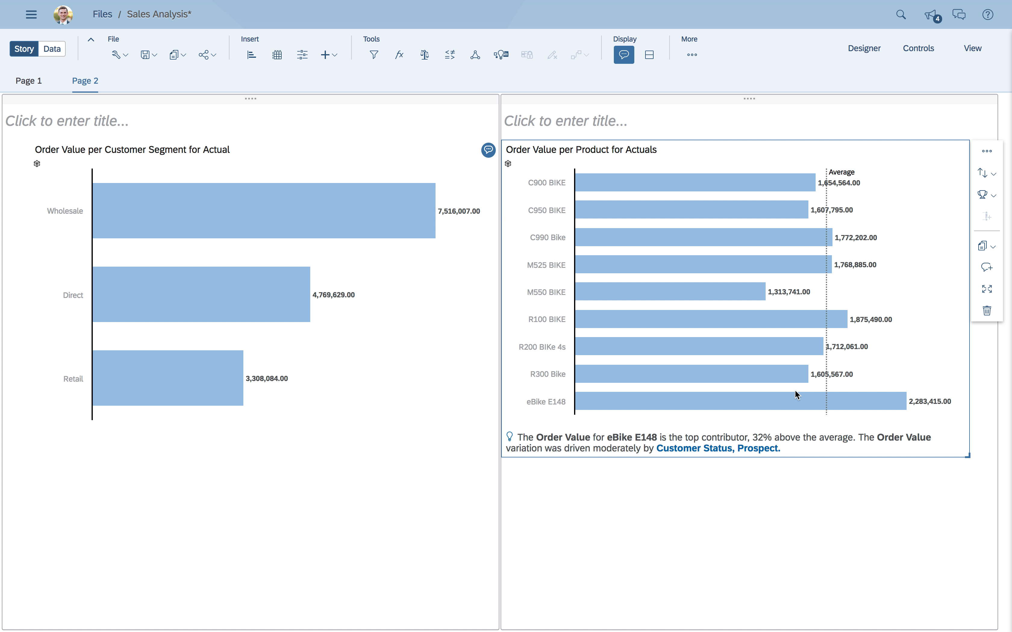
pyautogui.click(752, 450)
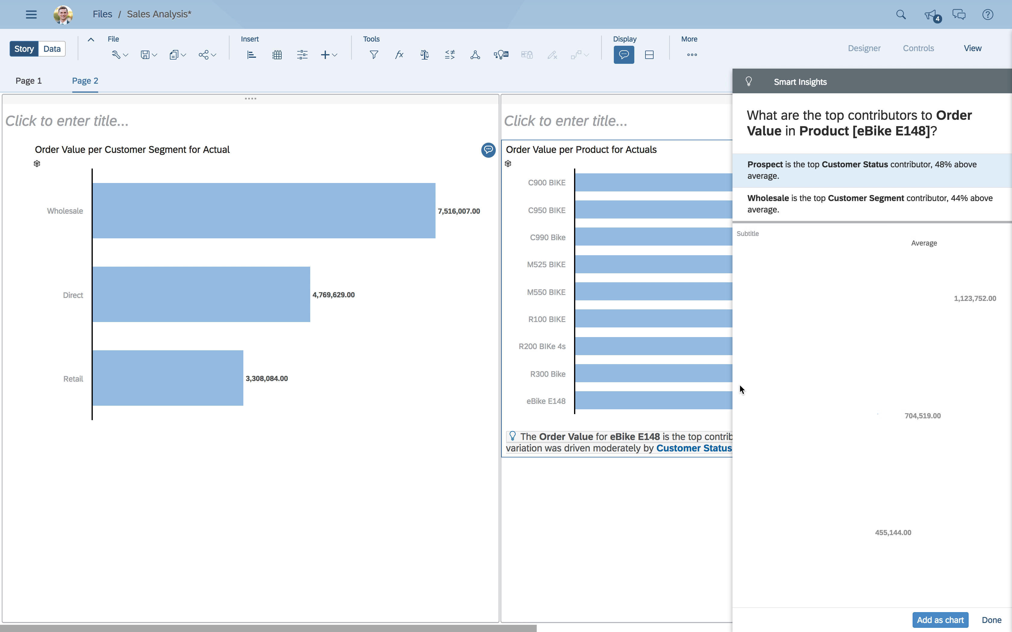
# - Examine the Customer Status breakdown and the Wholesale Customer Segment insight for eBike E148, and close the smart insights
pyautogui.moveTo(874, 427)
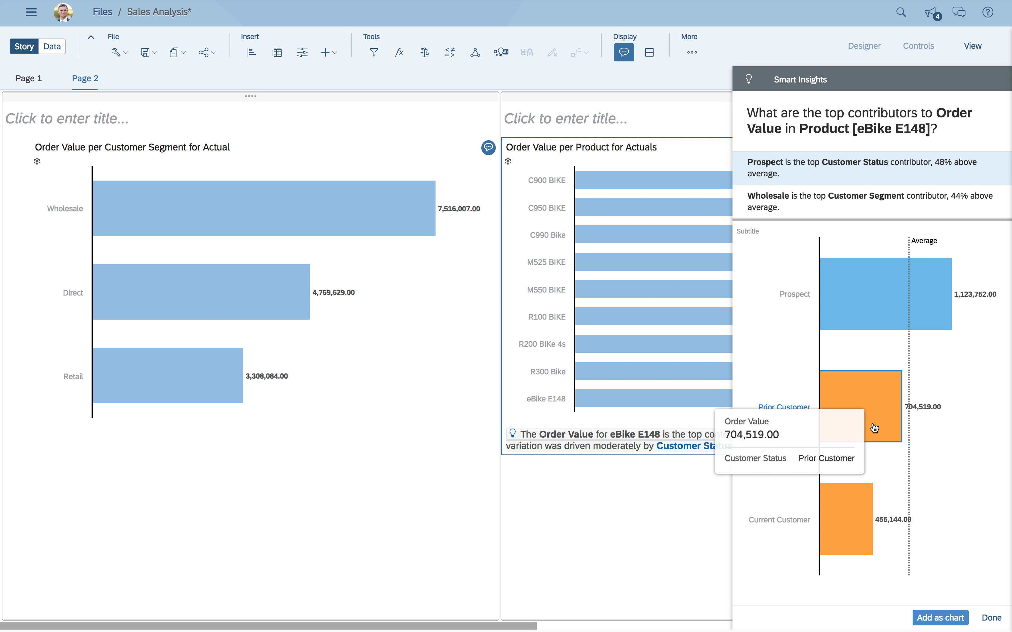
pyautogui.click(848, 208)
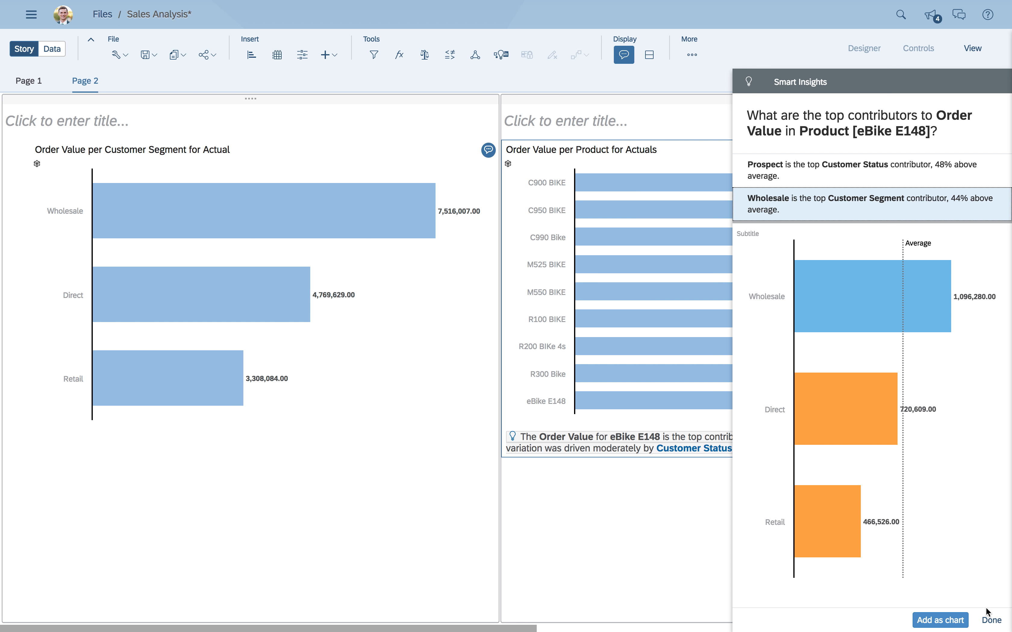
pyautogui.click(991, 620)
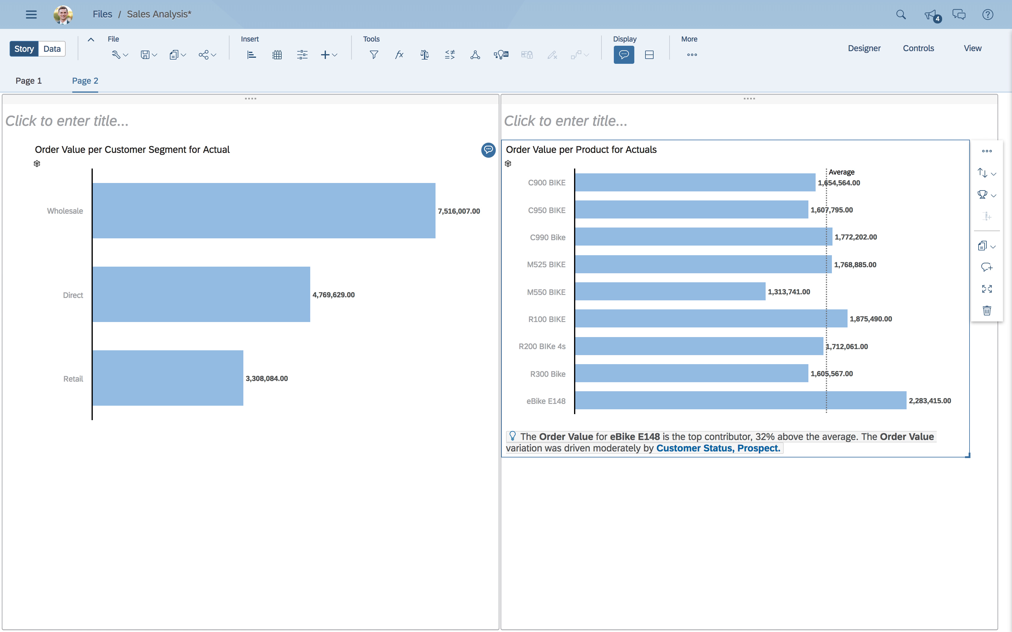
# - Switch to Microsoft Excel, look through the order records in the Sales Forecast sheet, and return to the story in Google Chrome
pyautogui.moveTo(455, 627)
pyautogui.click(547, 619)
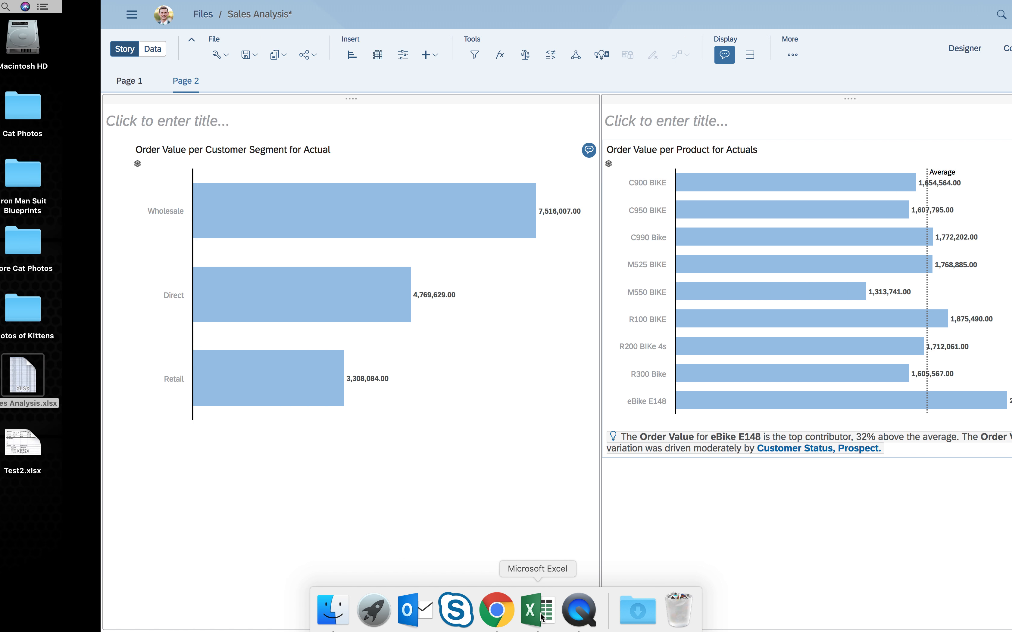
pyautogui.scroll(-20, 458, 252)
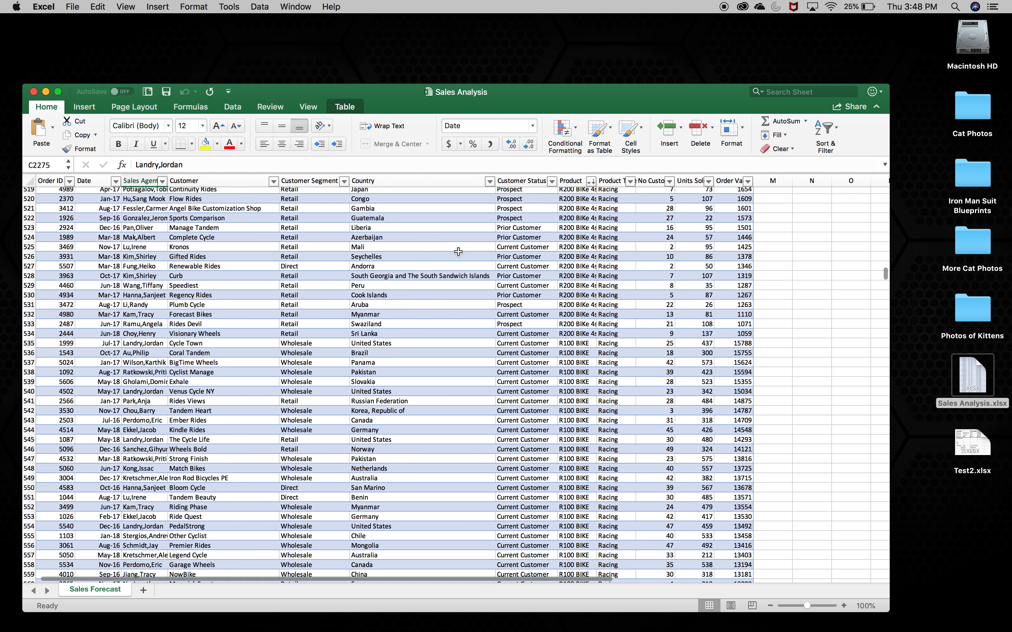
pyautogui.scroll(-20, 458, 251)
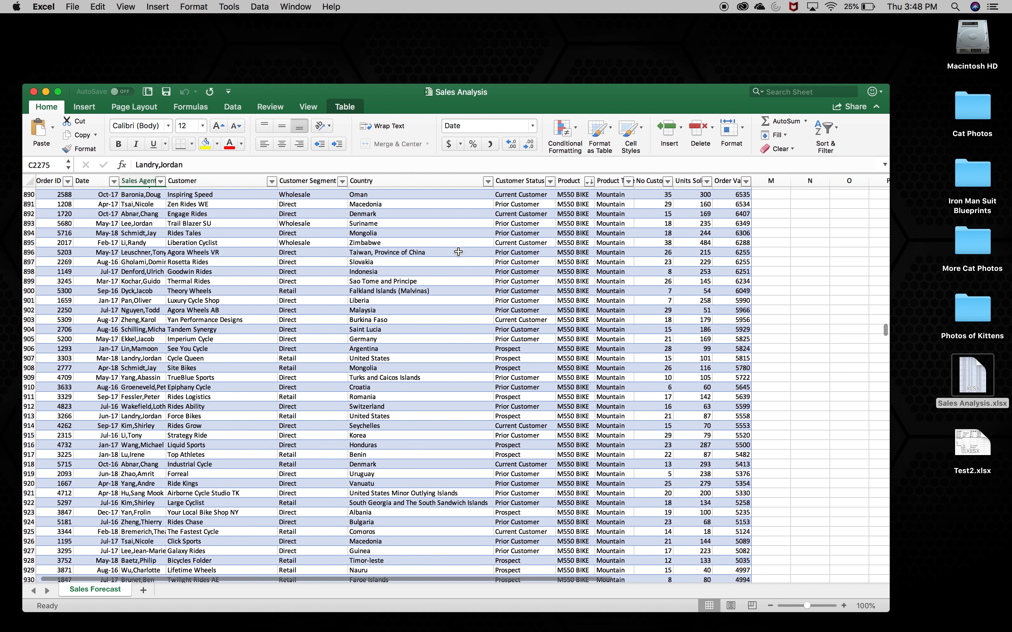
pyautogui.scroll(-2, 459, 252)
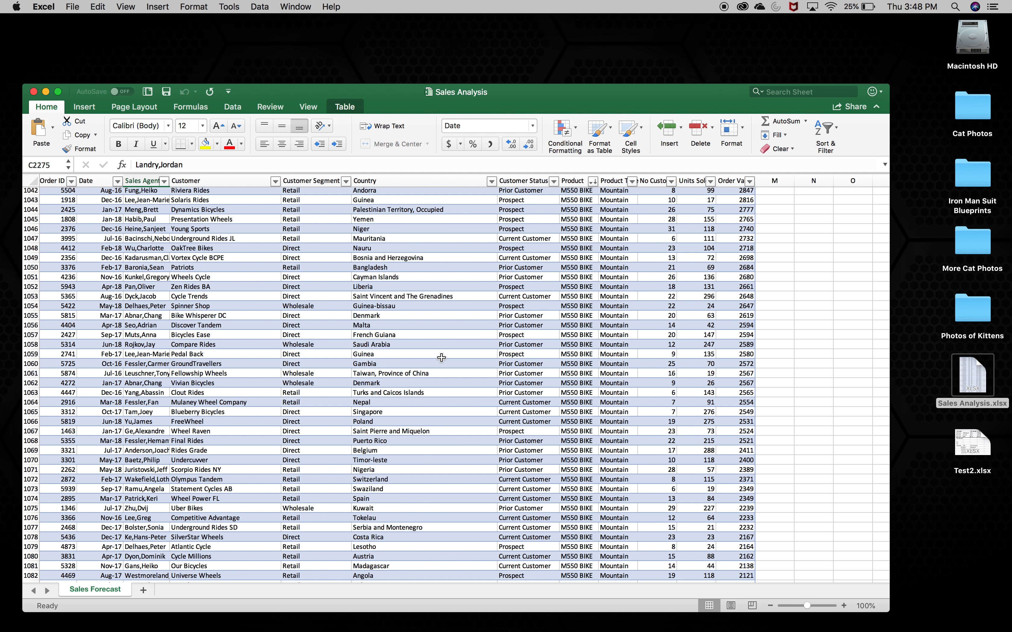
pyautogui.scroll(-20, 441, 358)
pyautogui.scroll(-20, 441, 358)
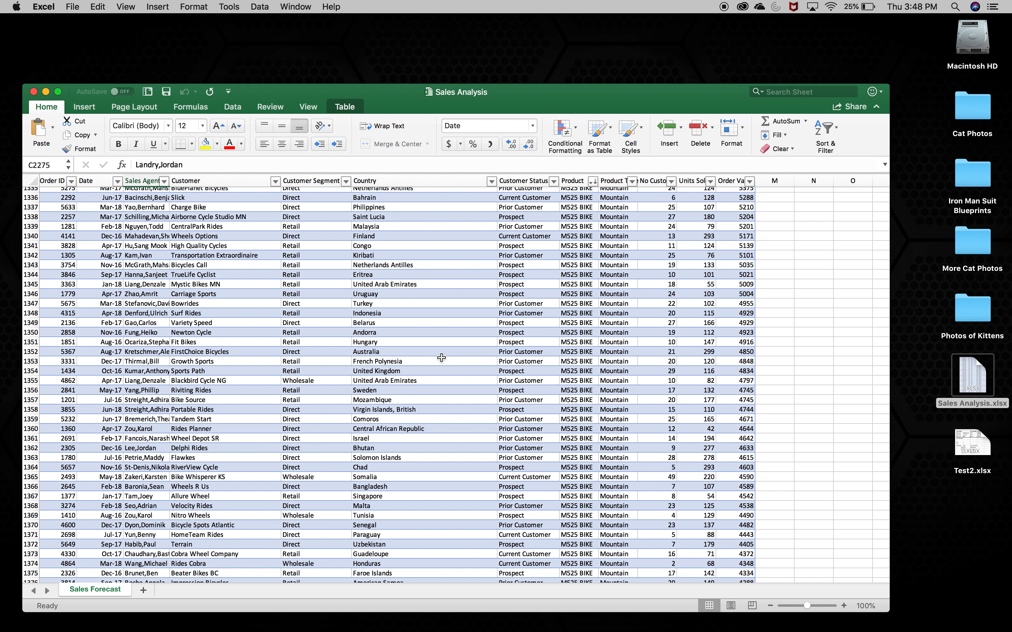
pyautogui.moveTo(354, 629)
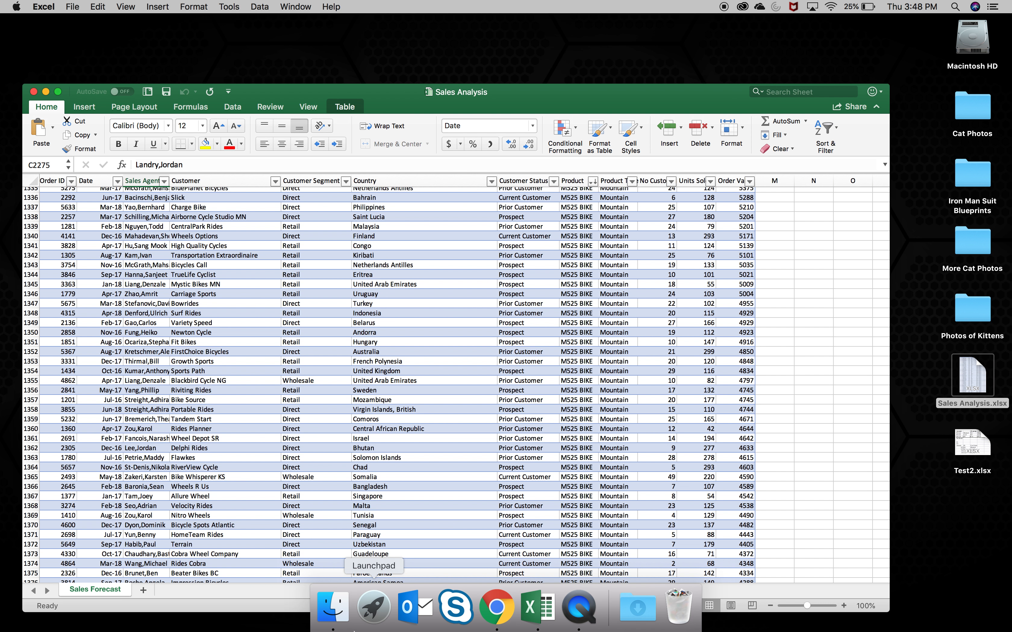
pyautogui.click(504, 619)
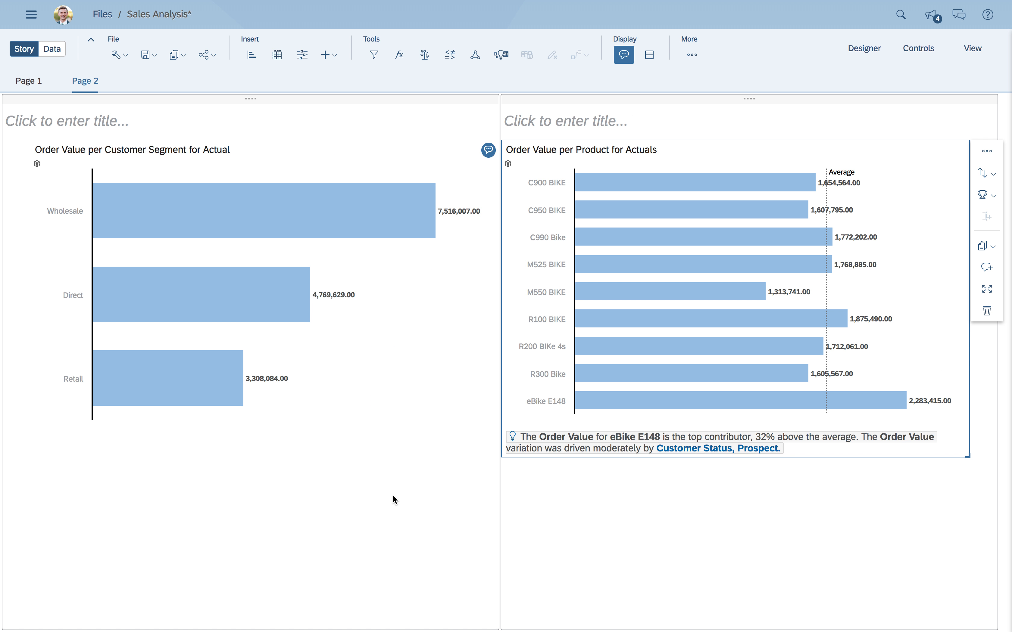
# - Run a Smart Discovery on the SalesAnalysis data source with Order Value as the measure to learn more about
pyautogui.click(501, 56)
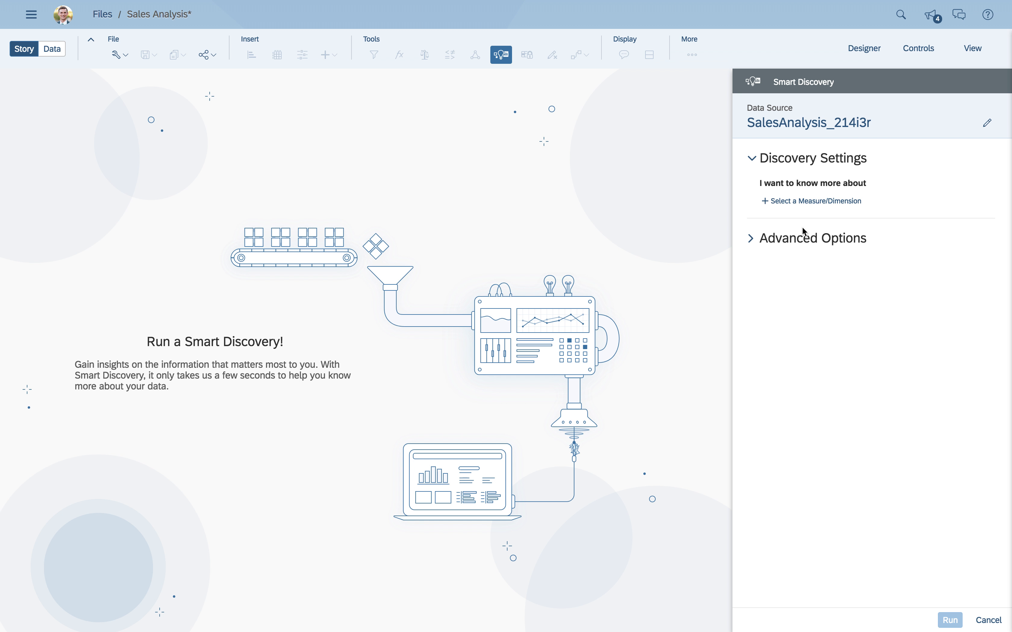
pyautogui.click(806, 201)
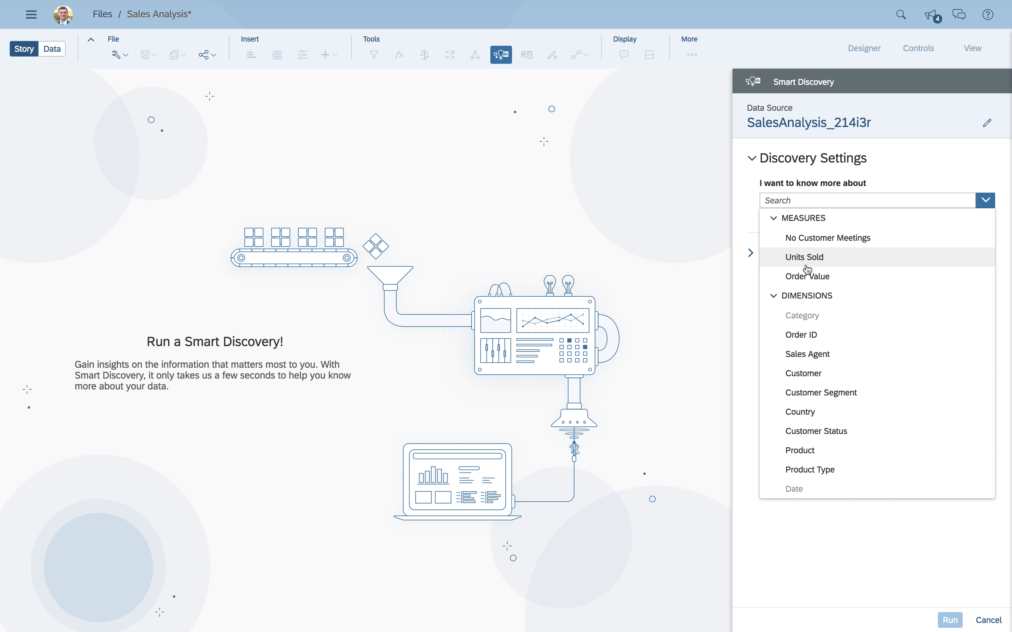
pyautogui.click(803, 277)
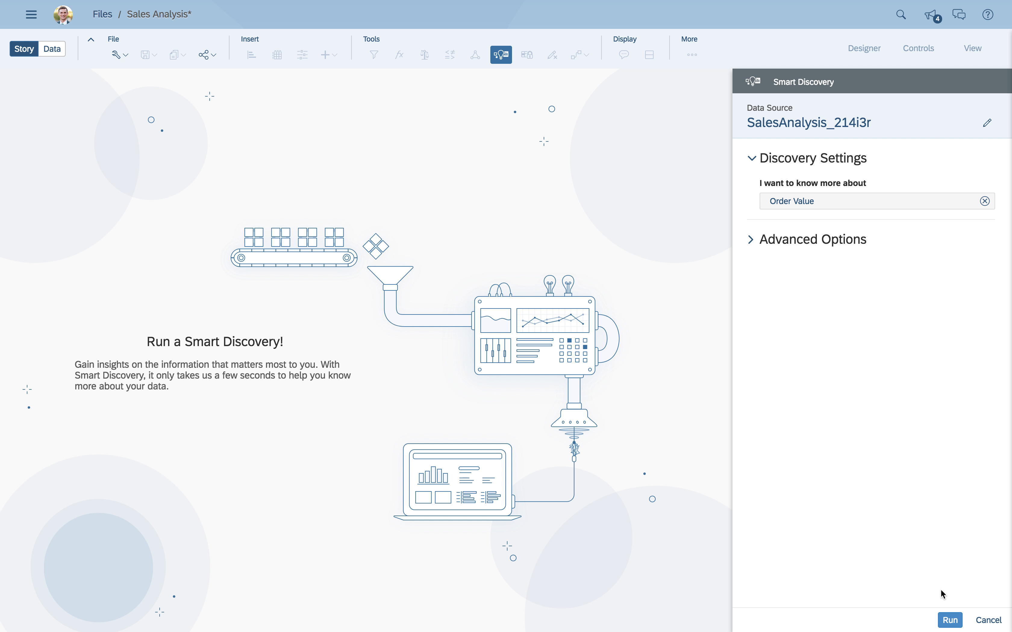
pyautogui.click(951, 621)
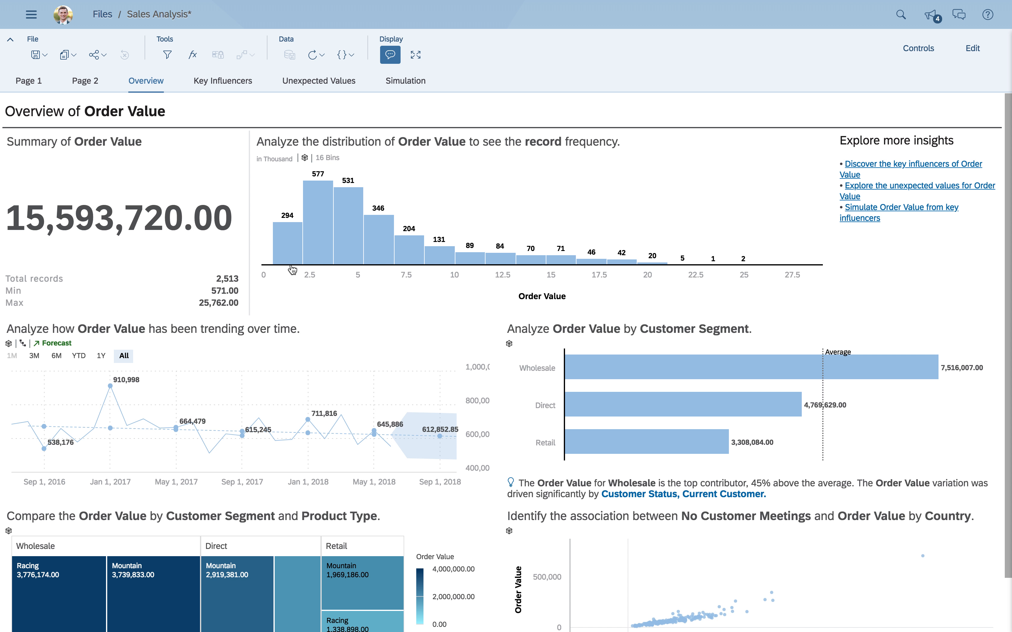
# - Examine the Overview page's Order Value distribution, Customer Segment and trend forecast charts
pyautogui.moveTo(298, 241)
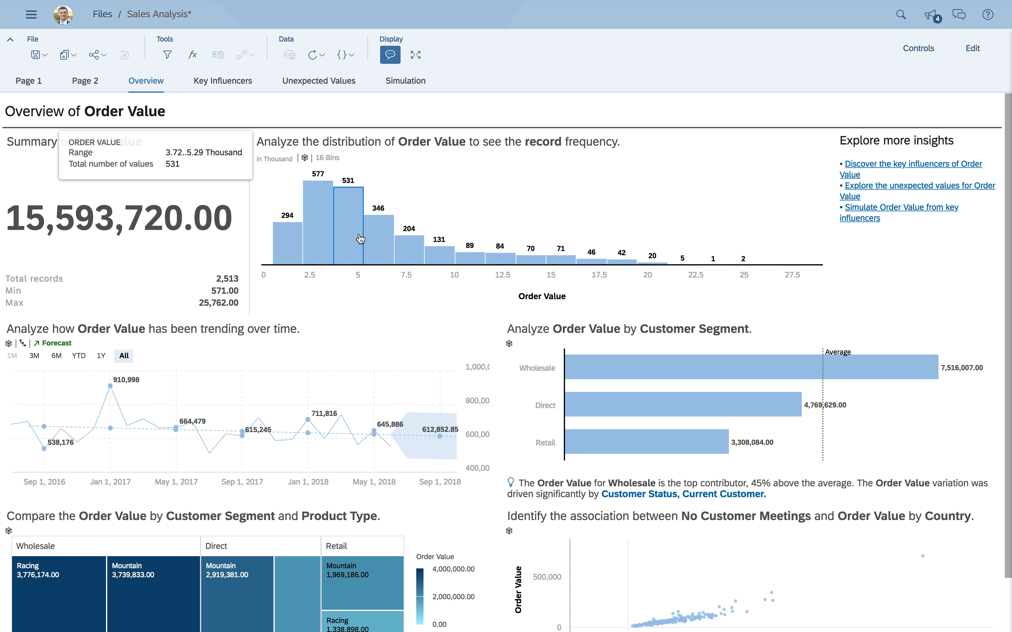
pyautogui.moveTo(430, 250)
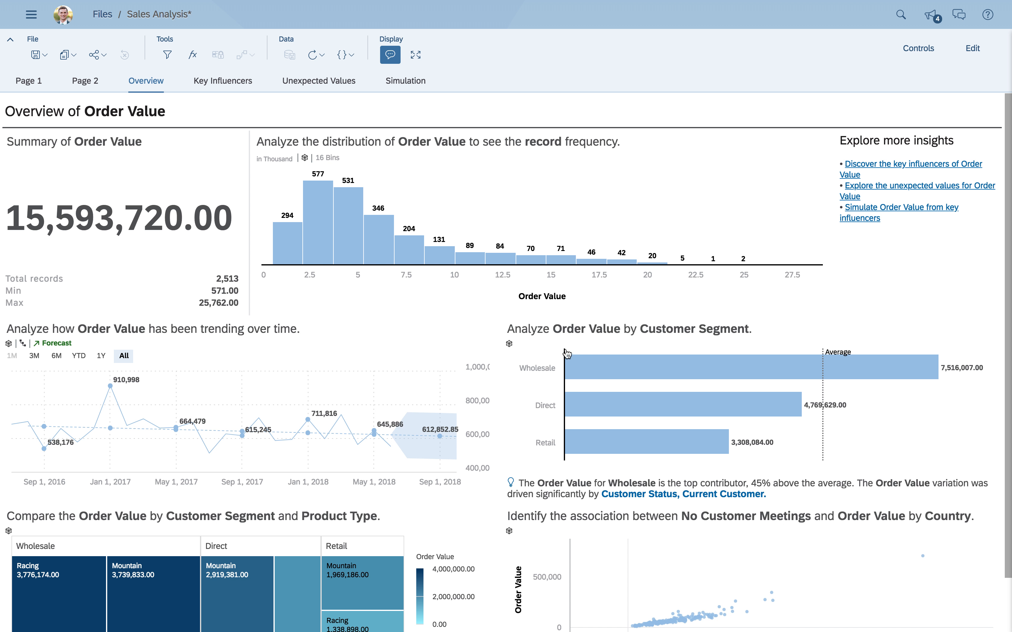
pyautogui.moveTo(580, 459)
pyautogui.click(579, 447)
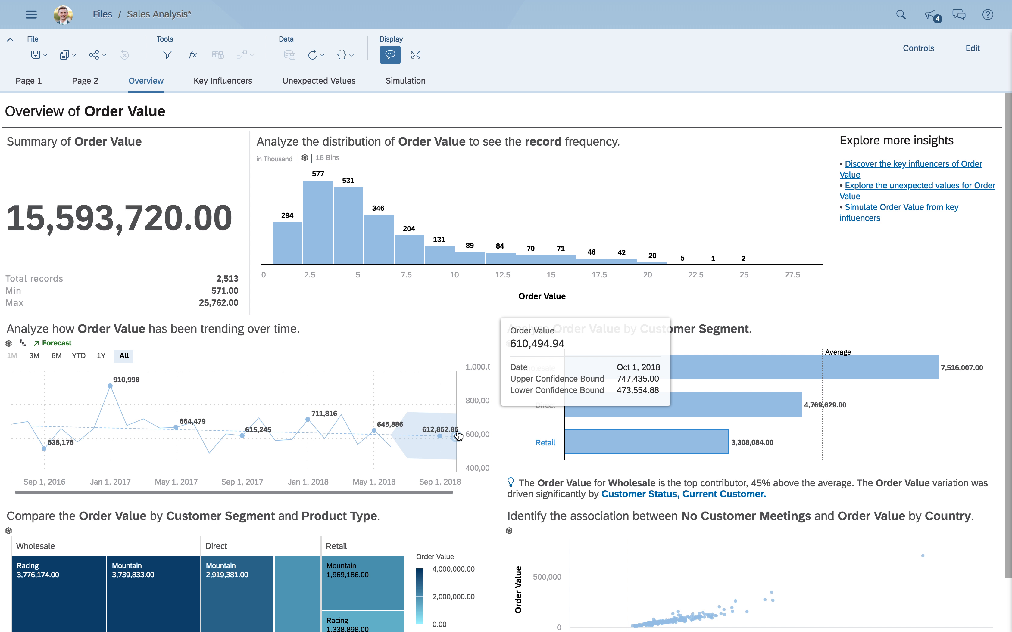
# - Open the Key Influencers page and review the influencer ranking, the Sales Agent details, and the Units Sold and Product sections
pyautogui.click(232, 82)
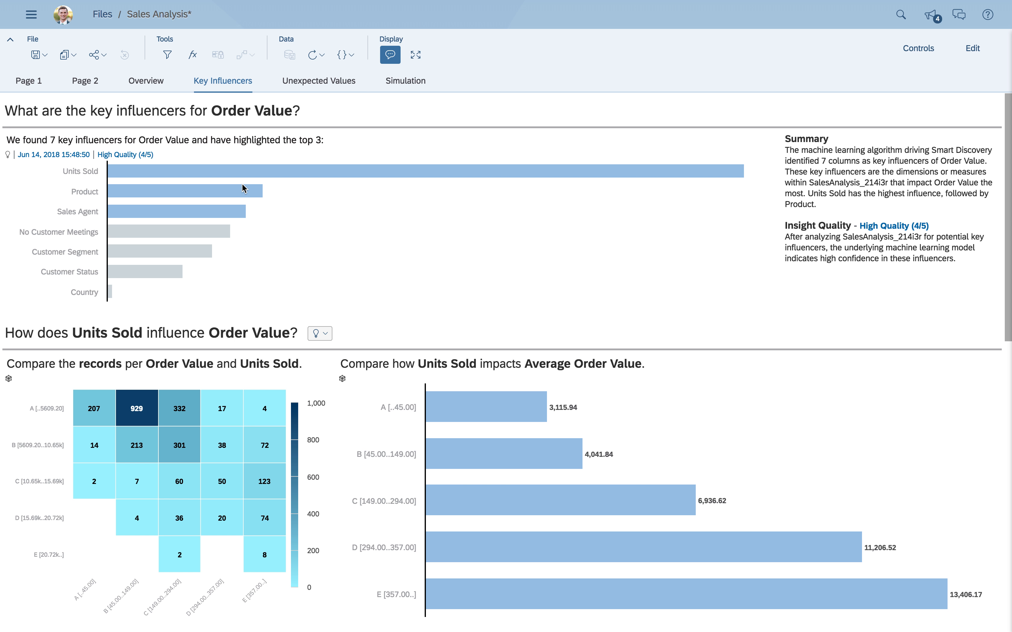
pyautogui.moveTo(228, 213)
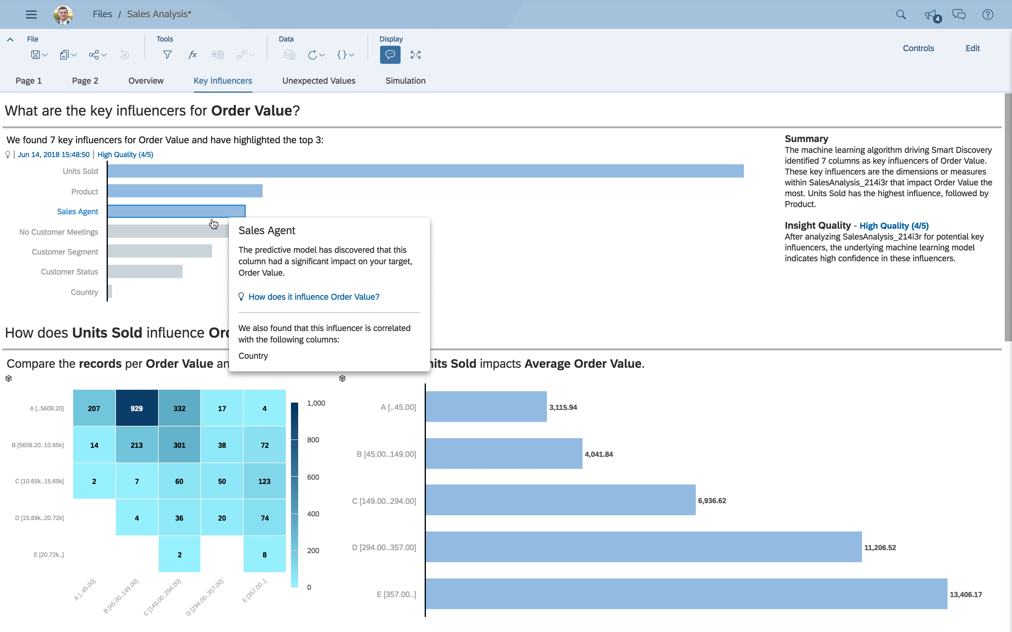
pyautogui.moveTo(191, 238)
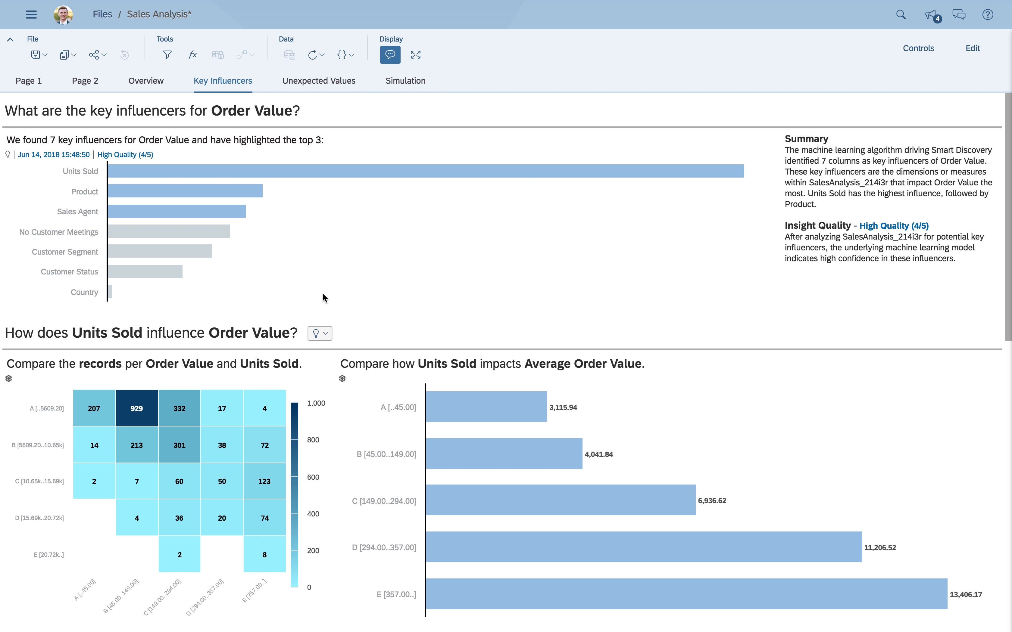
pyautogui.scroll(-3, 323, 294)
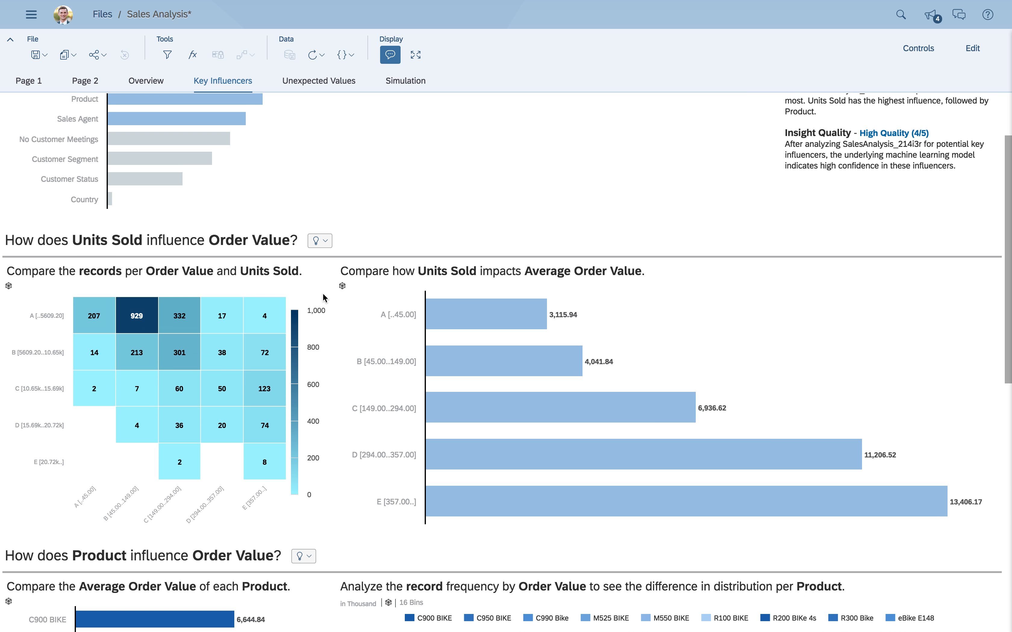
pyautogui.scroll(-3, 322, 293)
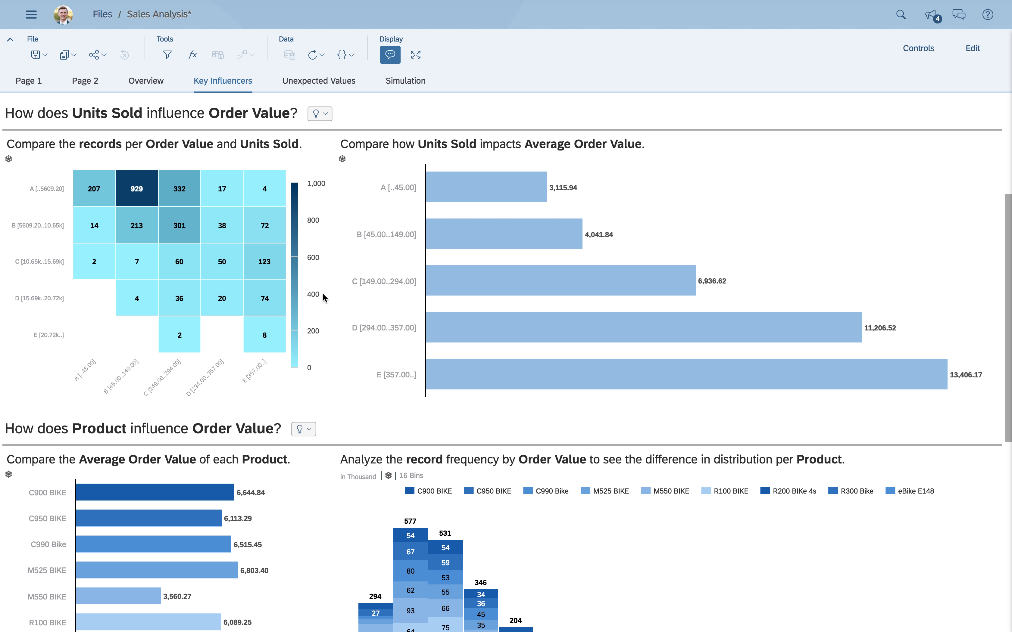
pyautogui.scroll(-3, 324, 298)
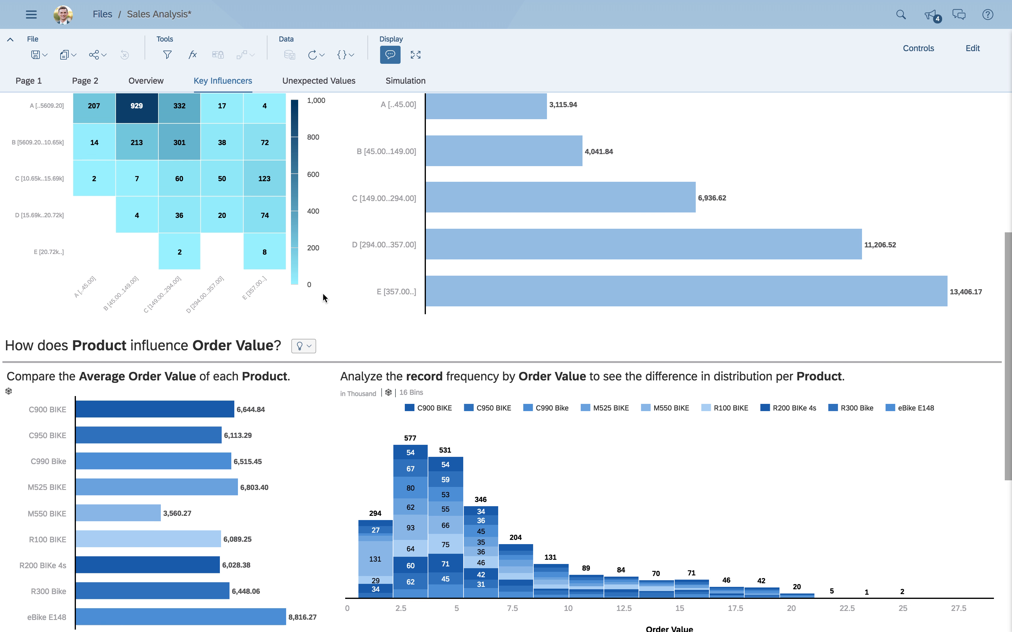
pyautogui.scroll(-3, 322, 295)
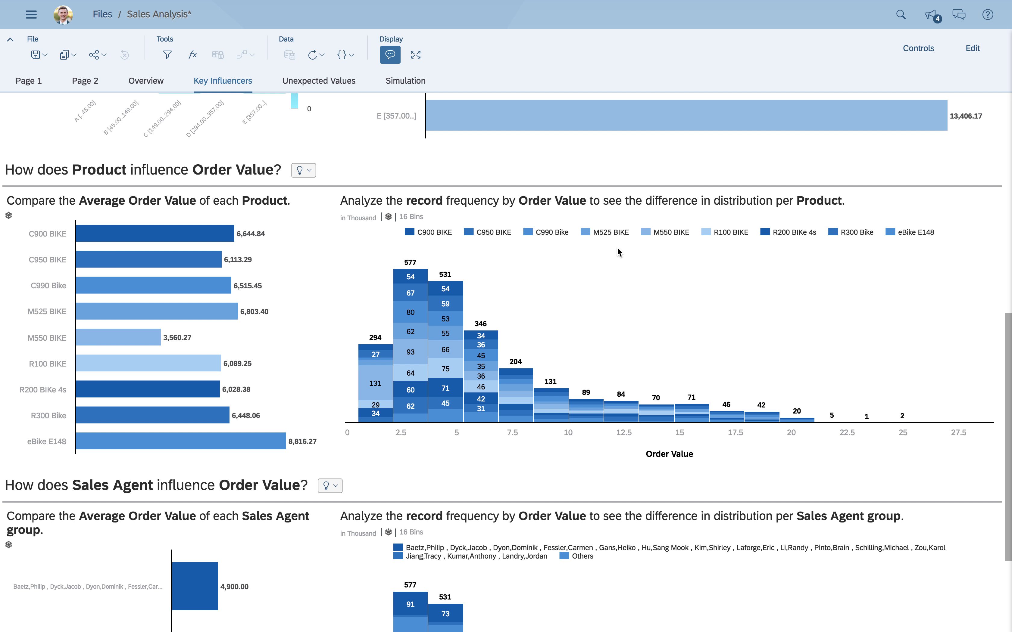
# - Highlight M550 BIKE in the record frequency histogram, clear the highlight, and compare average order values of M550 BIKE and eBike E148
pyautogui.click(670, 234)
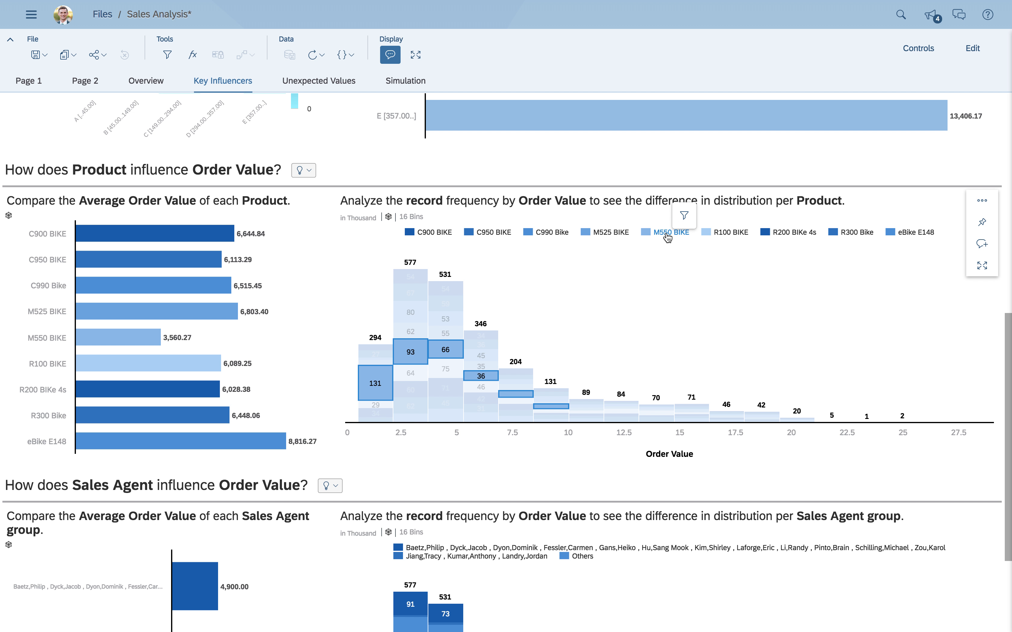
pyautogui.click(667, 236)
pyautogui.moveTo(101, 346)
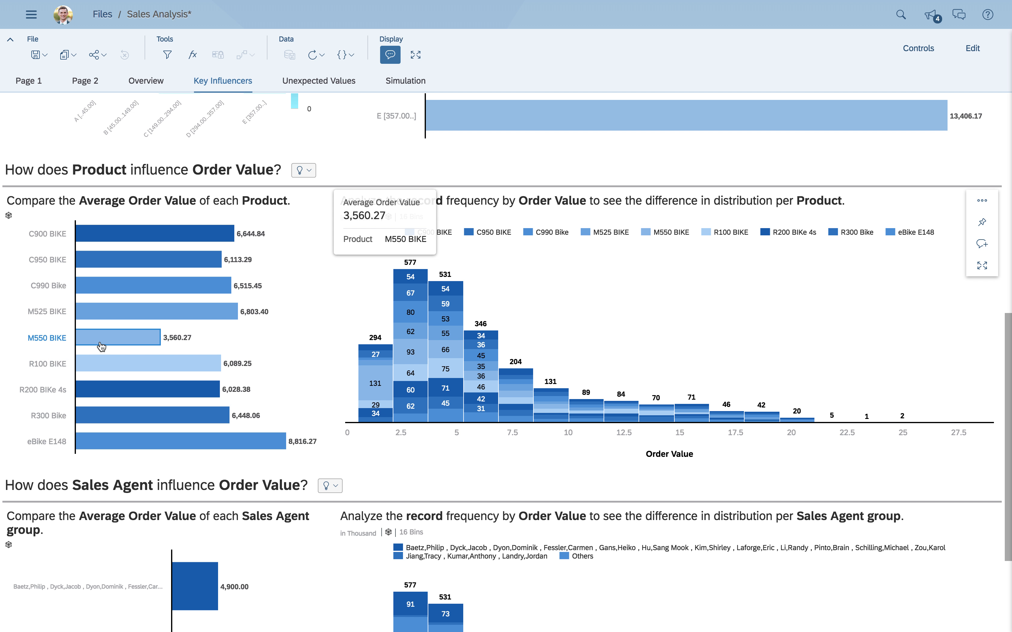
pyautogui.moveTo(111, 449)
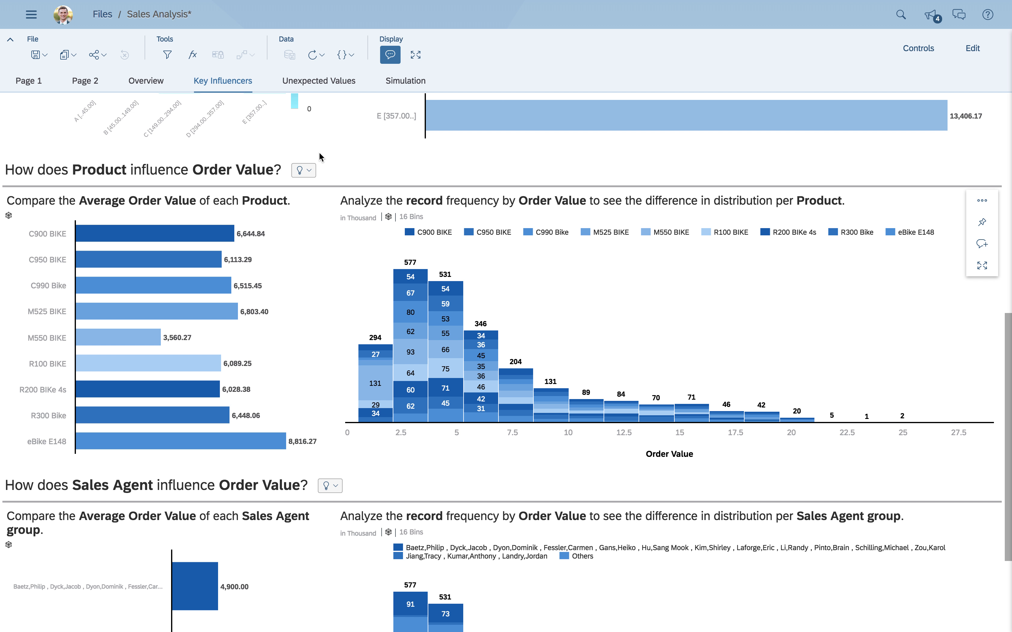
# - On the Simulation page, set the product to eBike E148 and the customer status to Prospect
pyautogui.click(405, 82)
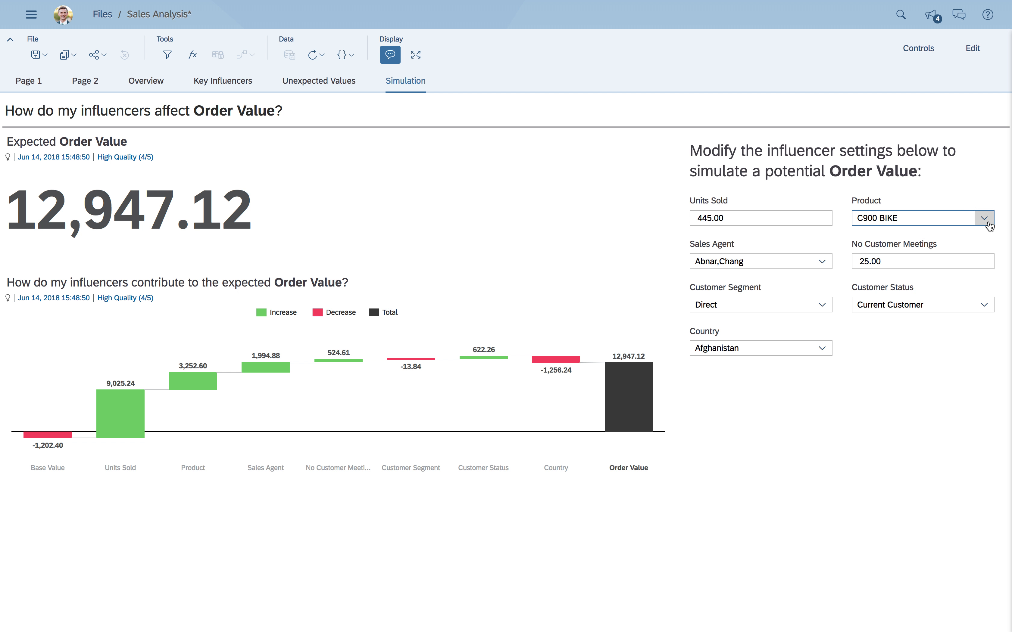
pyautogui.click(984, 218)
pyautogui.click(894, 389)
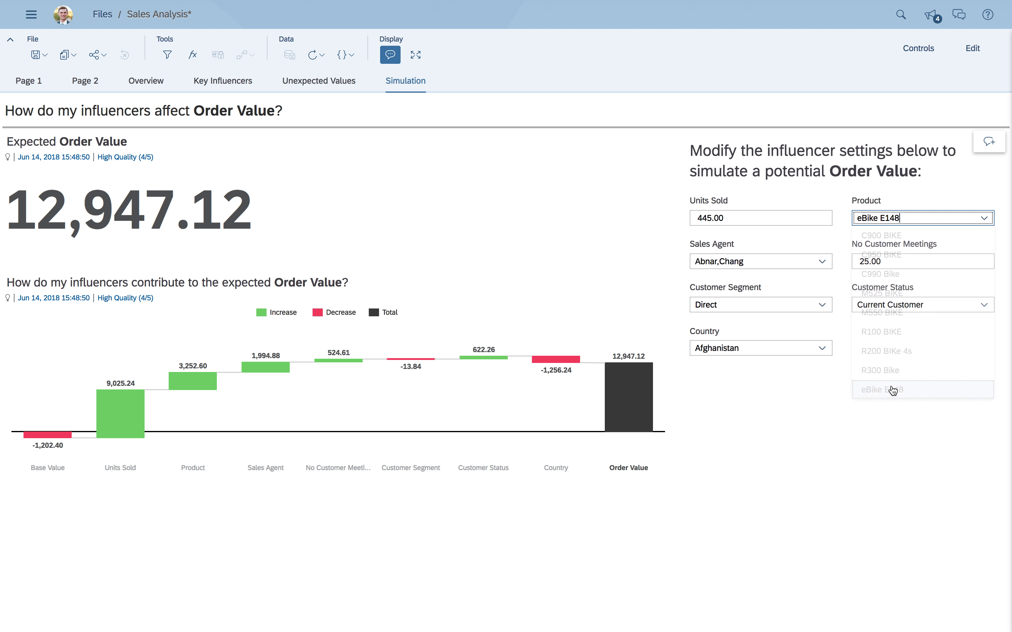
pyautogui.click(983, 305)
pyautogui.click(928, 363)
# - Set the simulation's country to China and its customer segment to Wholesale
pyautogui.click(822, 348)
pyautogui.scroll(-10, 764, 249)
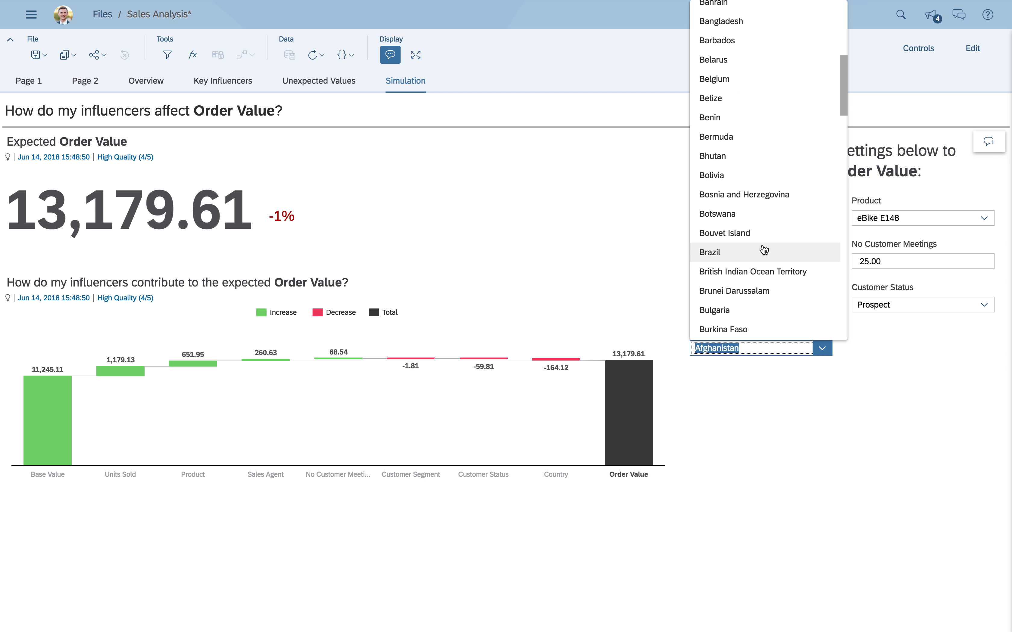
pyautogui.scroll(-3, 764, 249)
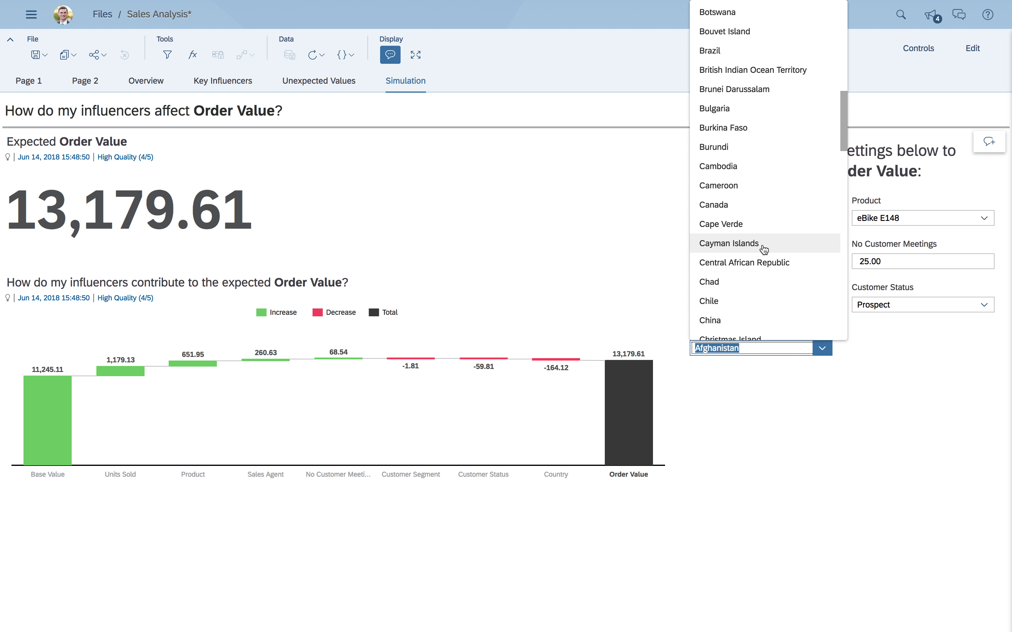
pyautogui.click(713, 321)
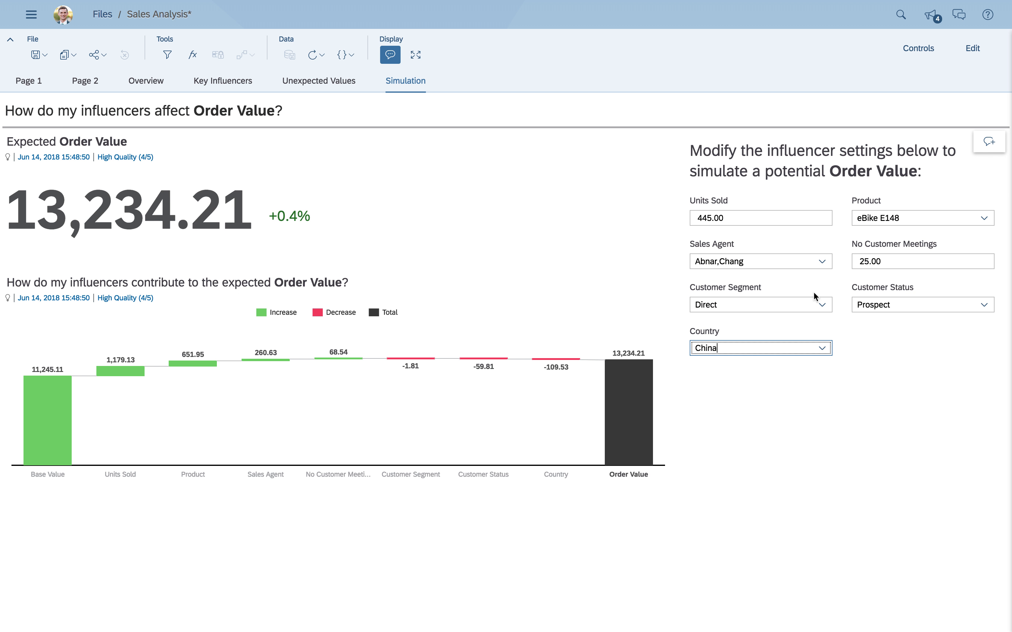
pyautogui.click(822, 306)
pyautogui.click(737, 367)
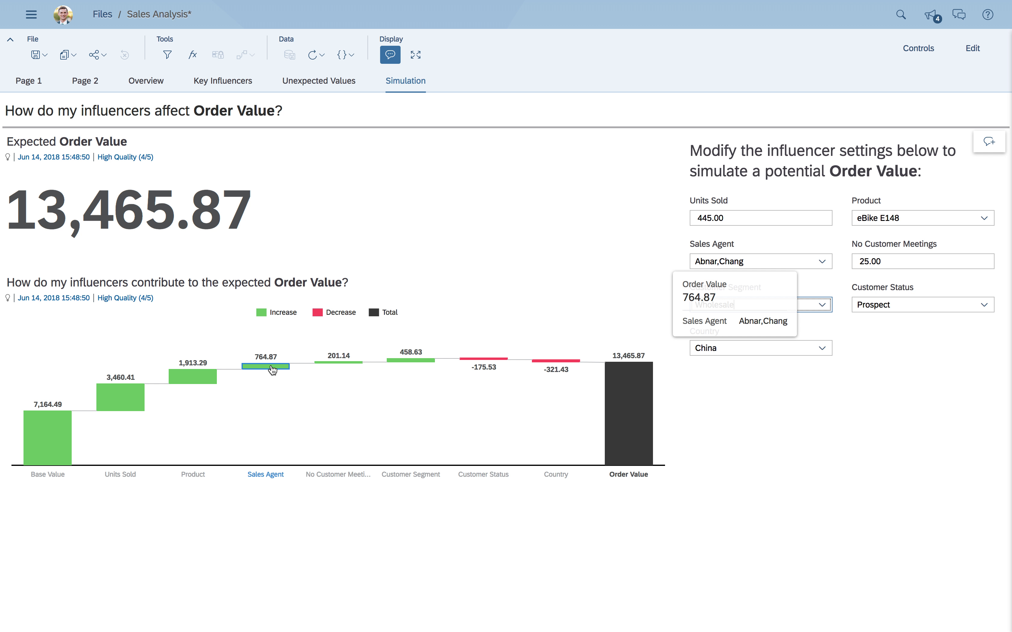
# - Inspect the influencer contributions in the simulation's waterfall chart and open the Unexpected Values page
pyautogui.moveTo(396, 367)
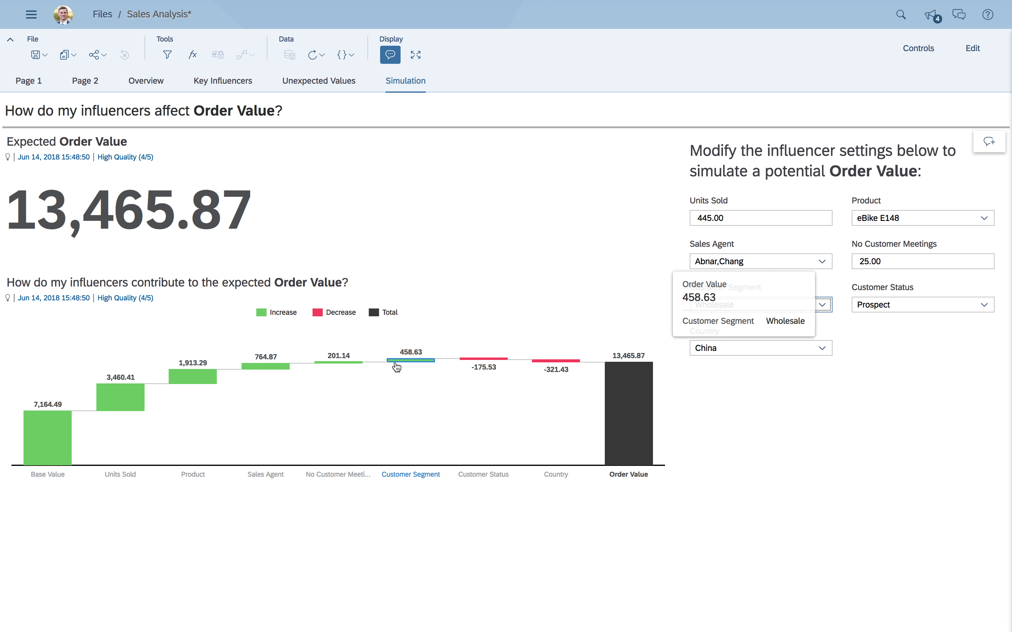
pyautogui.click(314, 85)
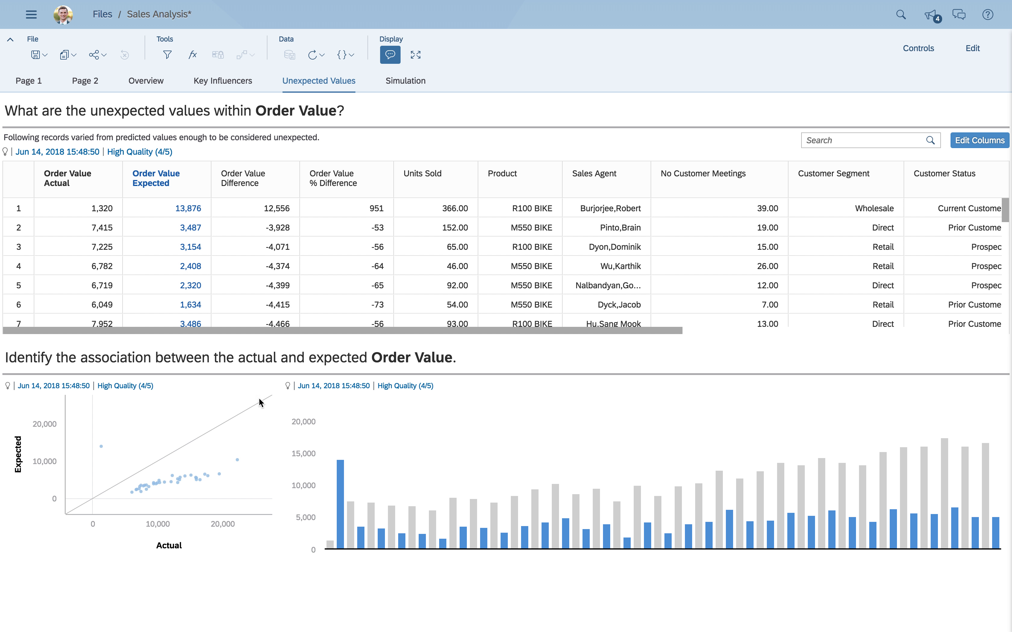
# - Compare the actual and expected order values of records 5 and 21 in the unexpected values table
pyautogui.click(326, 285)
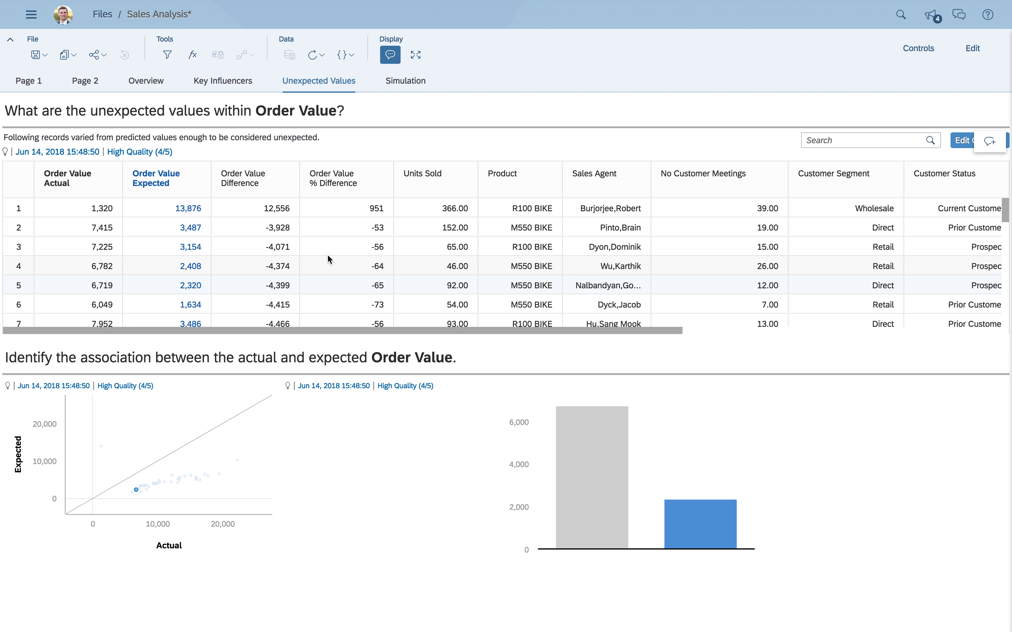
pyautogui.scroll(-5, 323, 278)
pyautogui.click(721, 320)
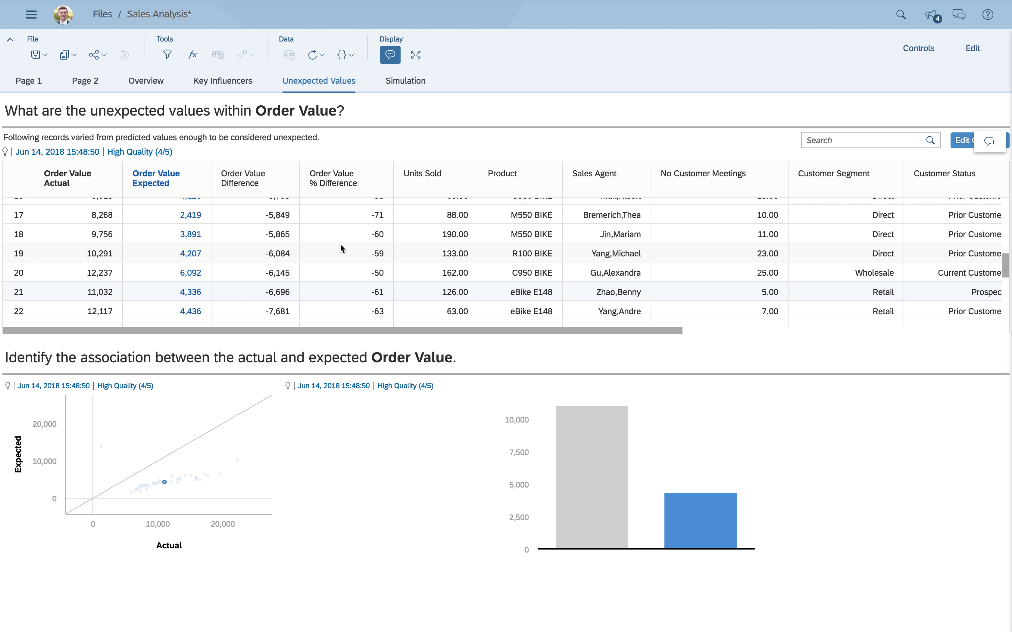
# - Switch the story to edit mode and open the device preview for the Overview page
pyautogui.click(972, 48)
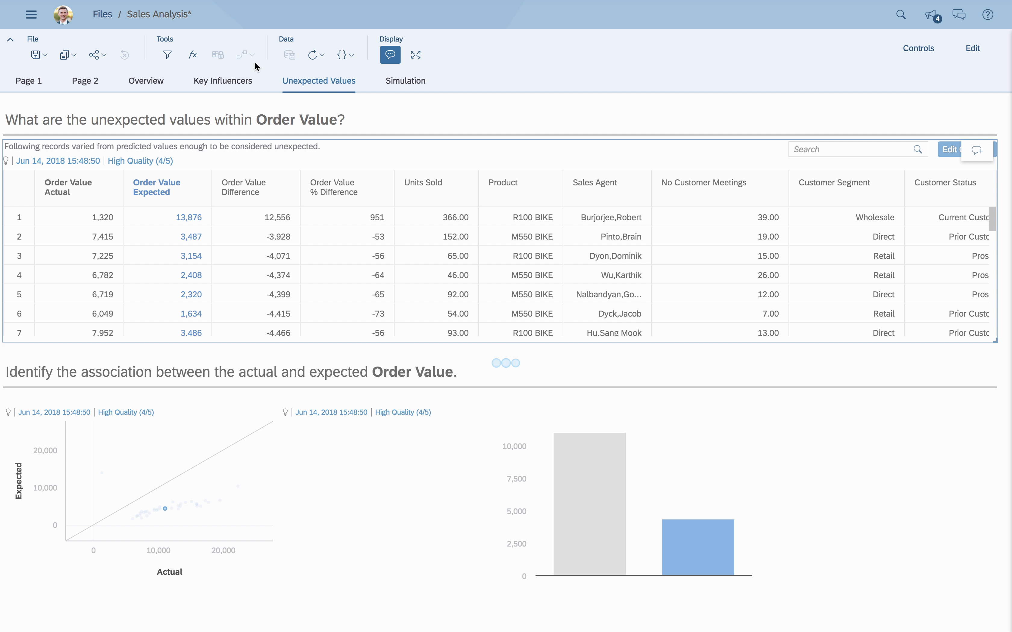
pyautogui.click(152, 80)
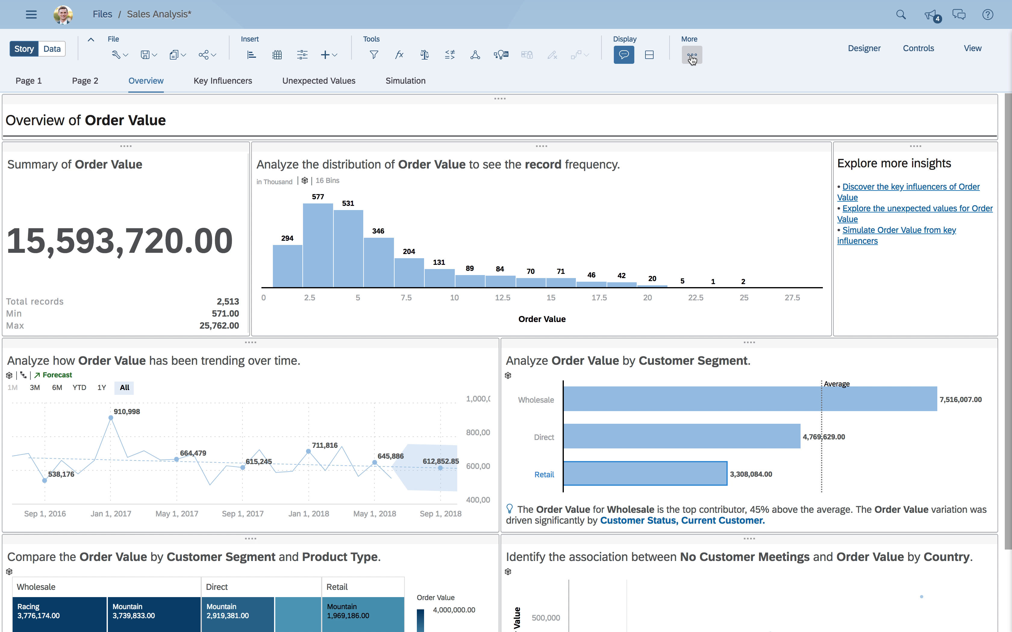
pyautogui.click(692, 57)
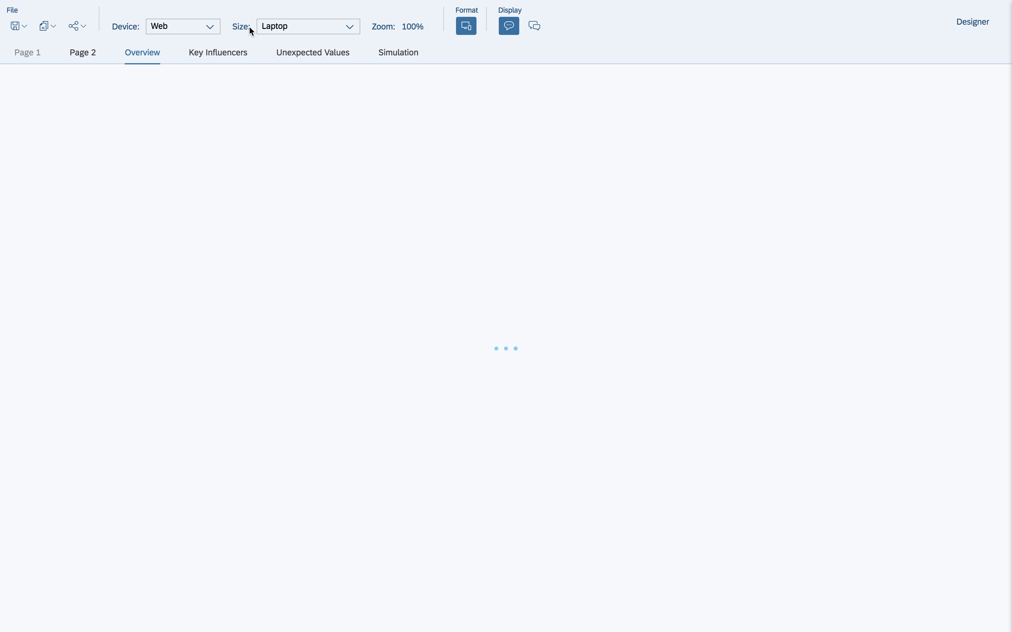
# - Set the preview device to Phone and look through the Overview page's charts in the phone layout
pyautogui.click(210, 28)
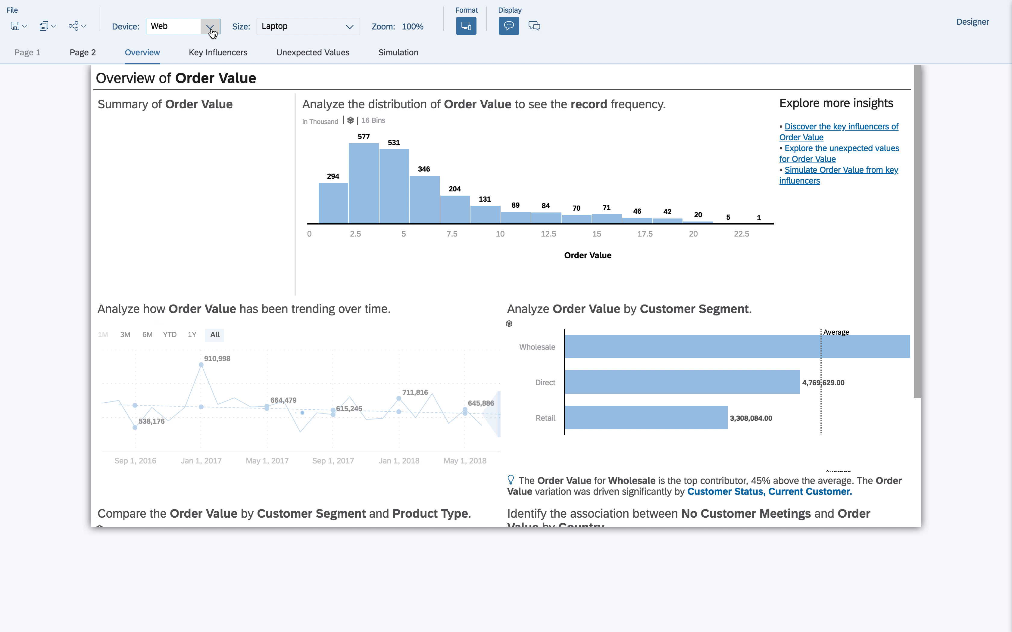
pyautogui.click(167, 61)
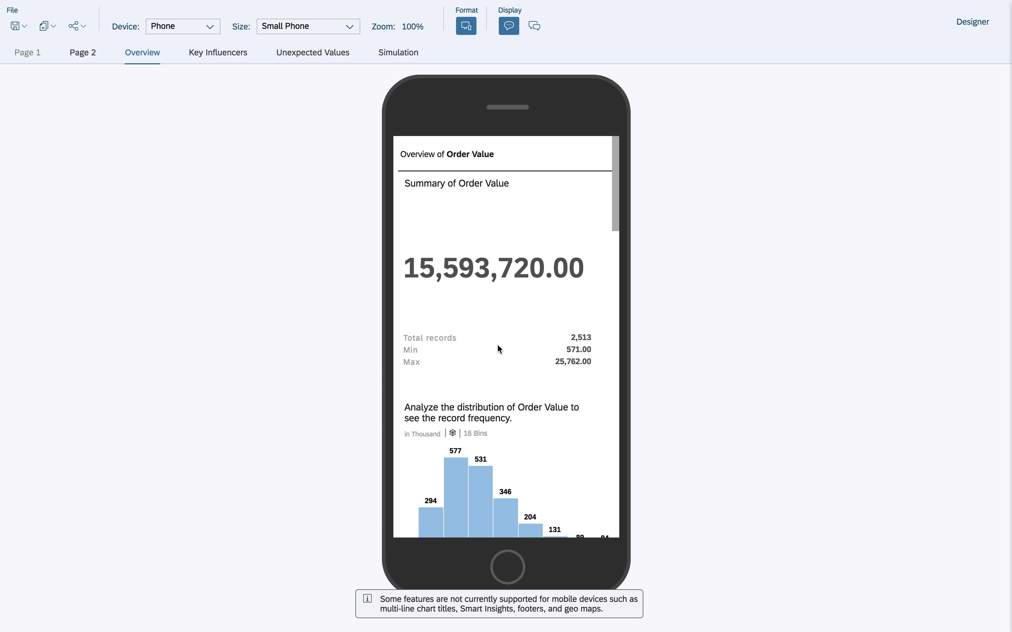
pyautogui.scroll(-10, 498, 347)
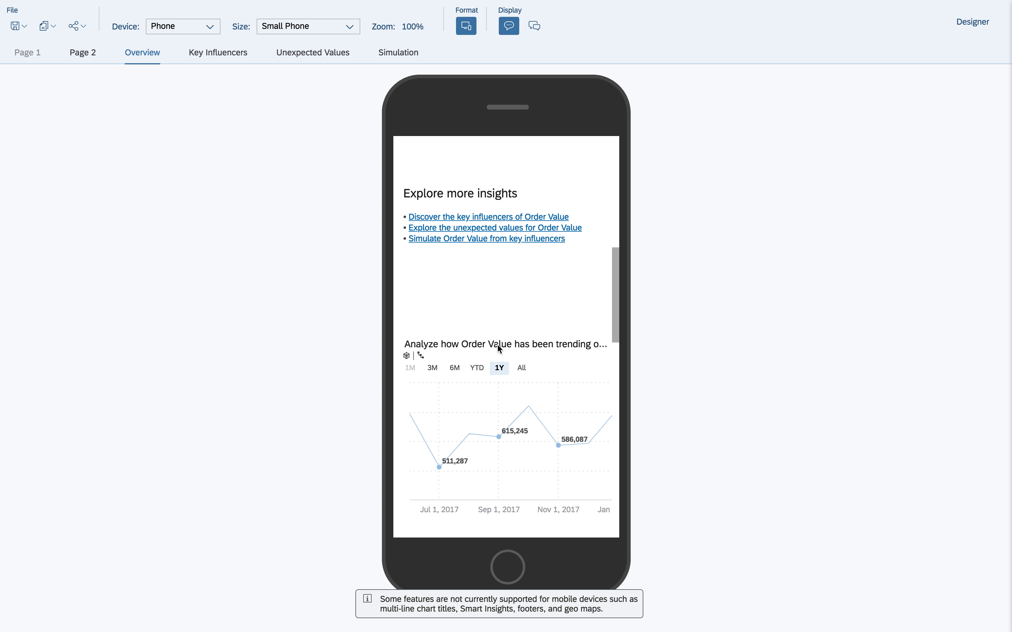
pyautogui.scroll(5, 498, 346)
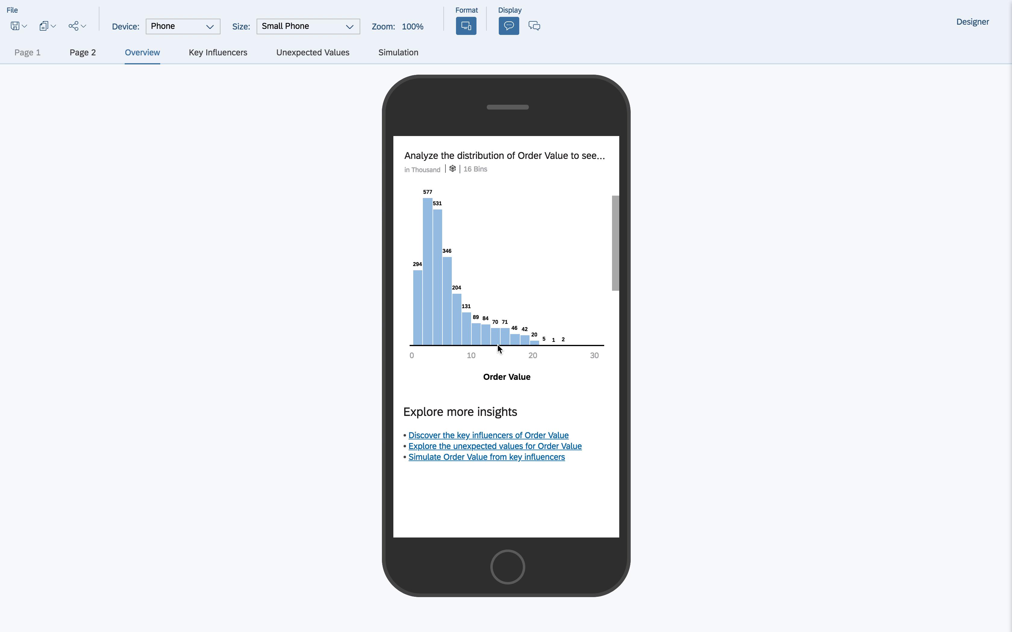